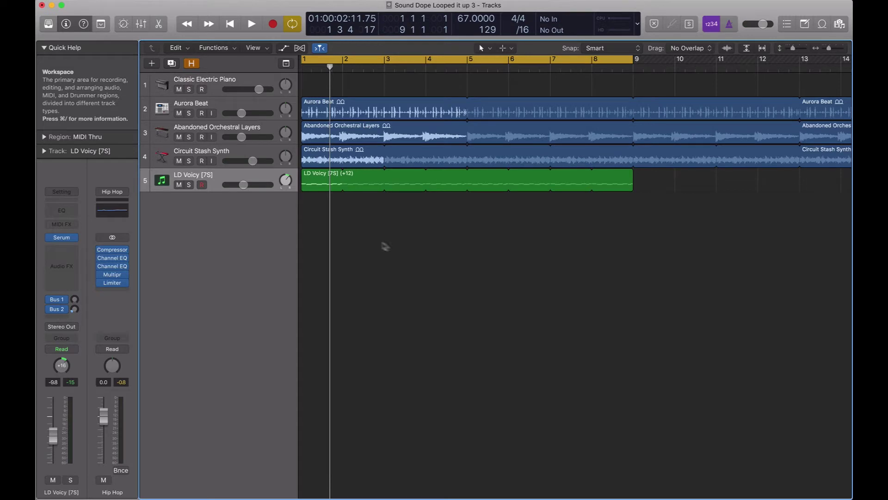
- Audition Aurora Beat, Abandoned Orchestral Layers, Circuit Stash Synth and LD Voicy soloed in turn during playback
key(space)
click(189, 114)
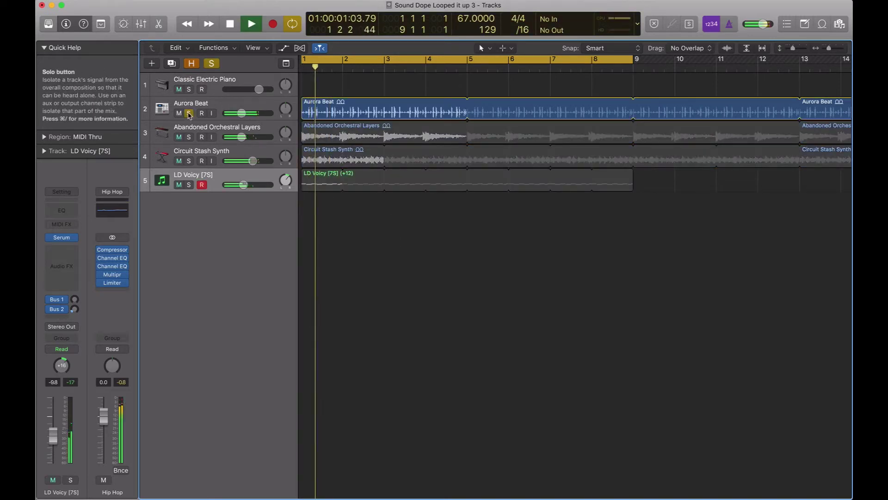
click(188, 113)
click(189, 137)
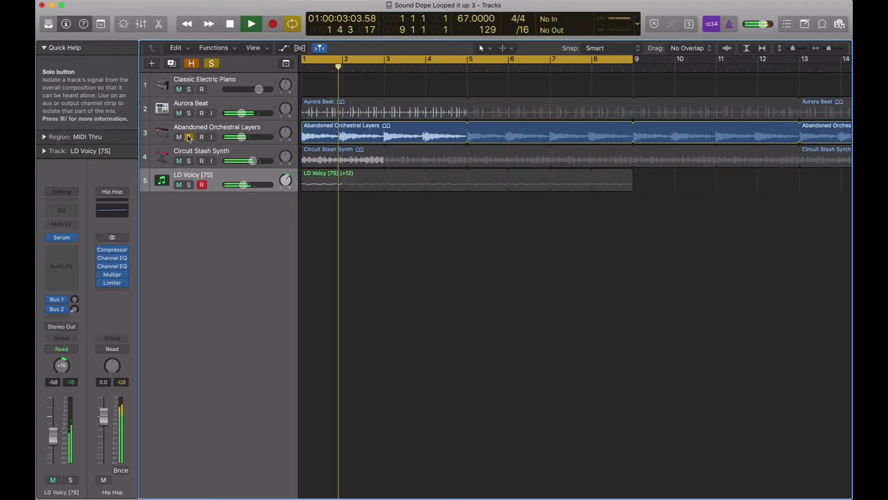
click(189, 137)
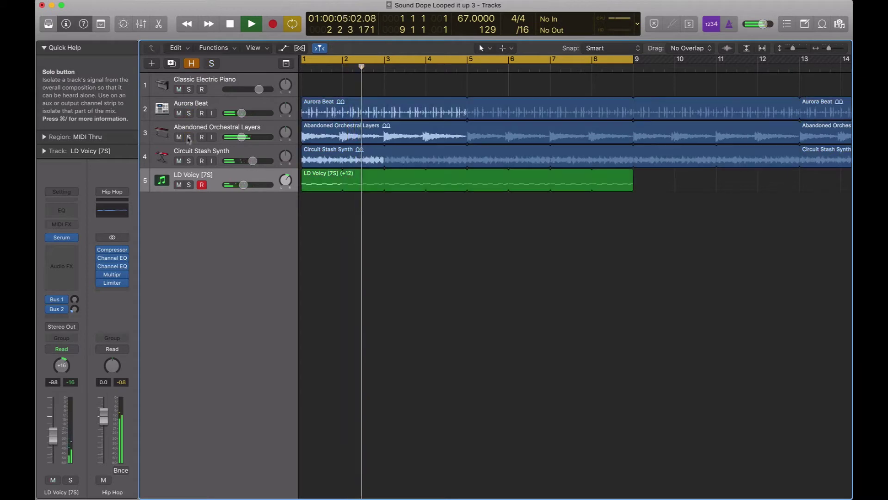
click(189, 161)
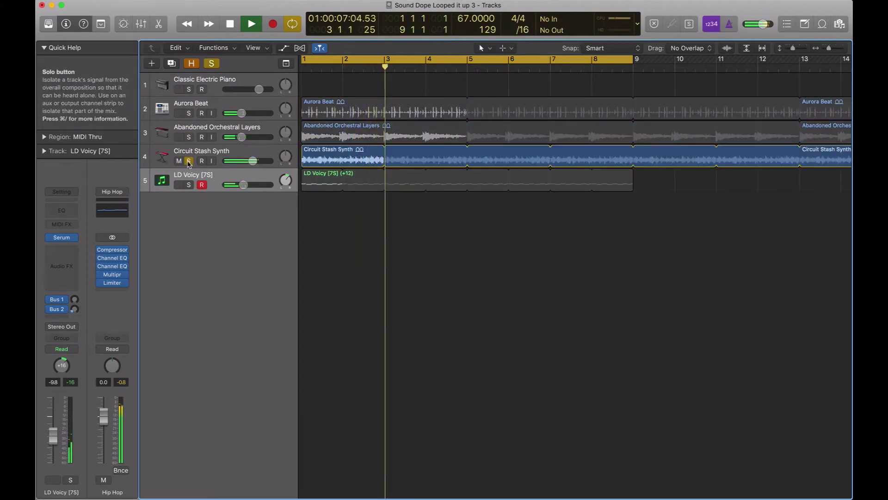
click(189, 161)
click(189, 184)
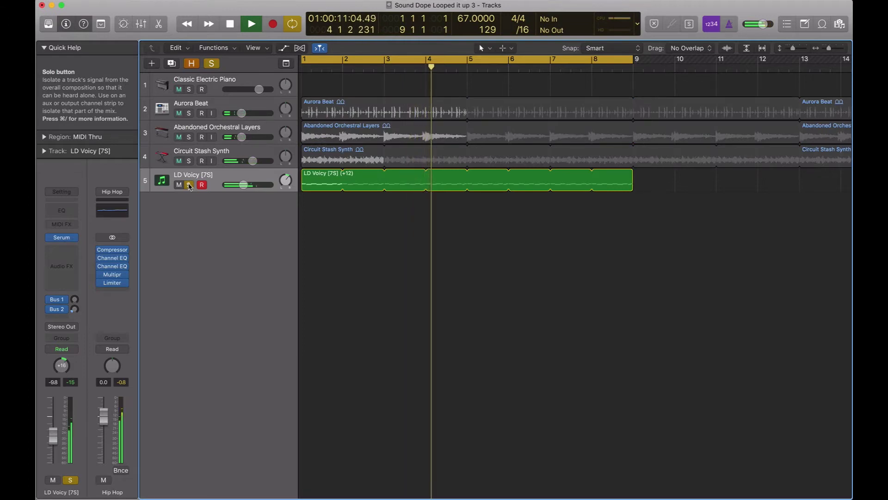
click(189, 185)
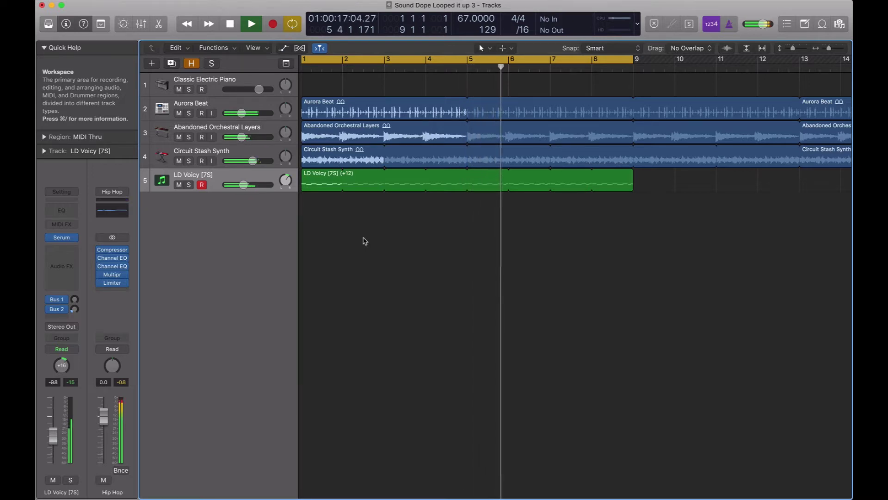
key(space)
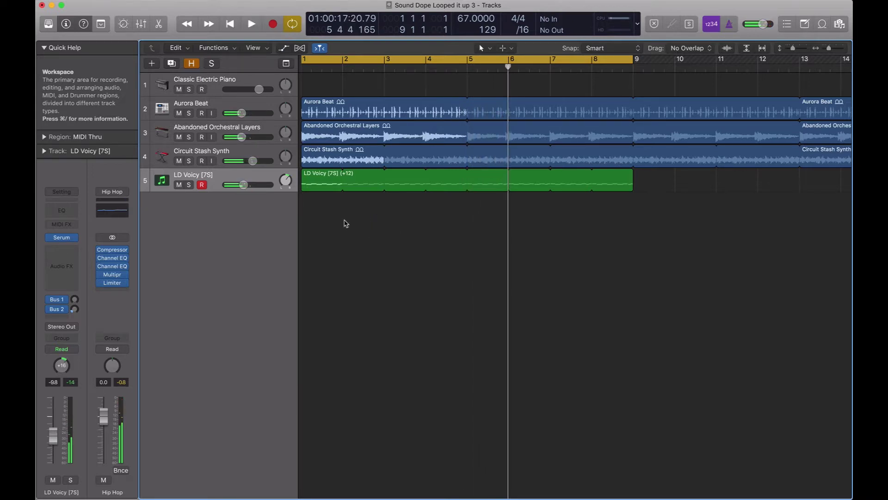
click(250, 184)
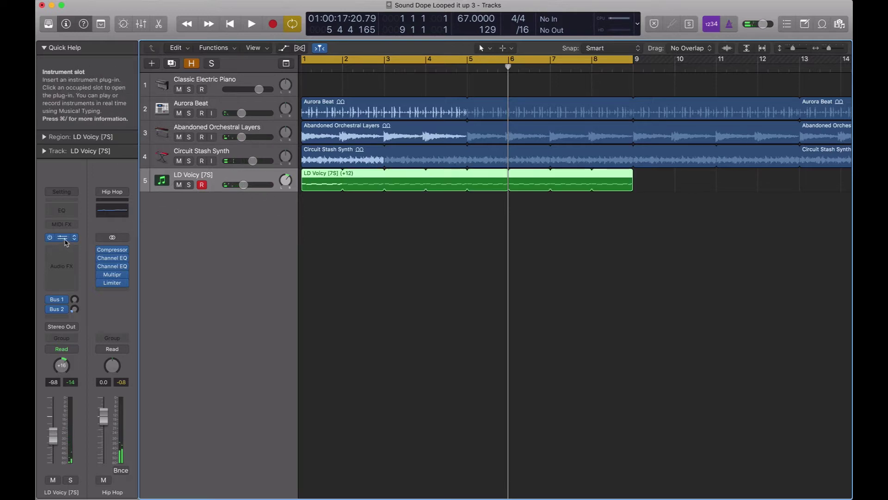
mouse_move(62, 241)
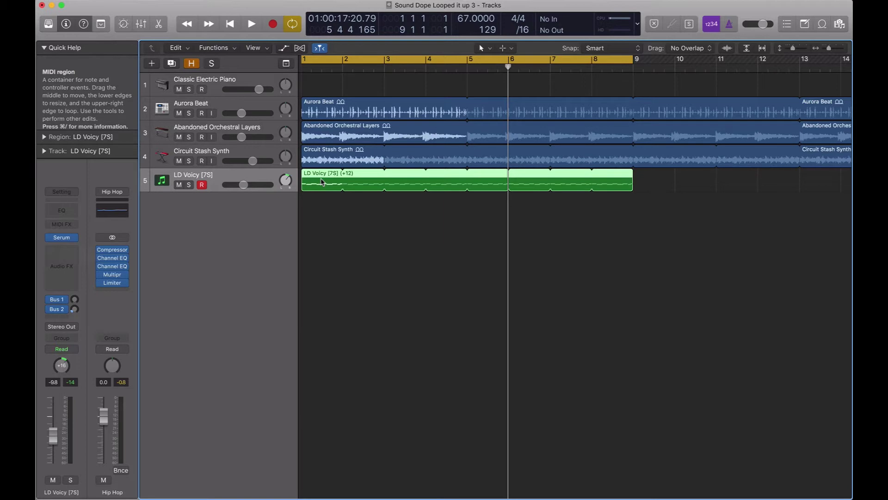
key(p)
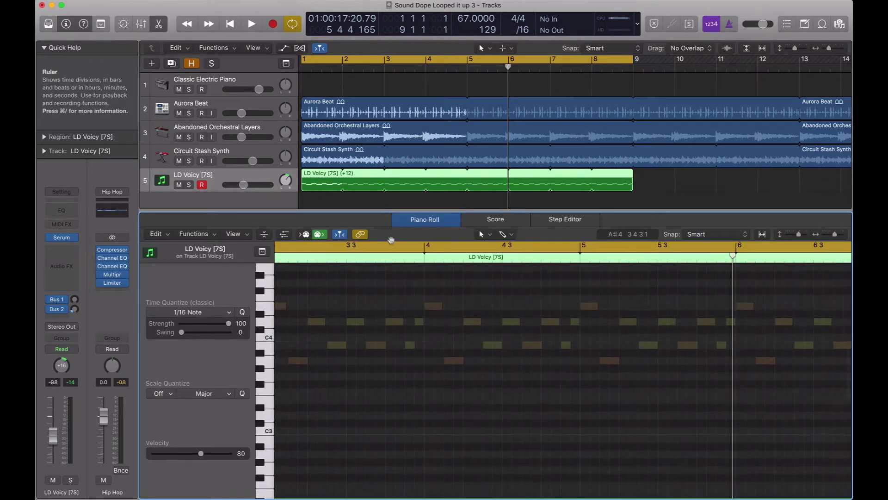
key(x)
key(x)
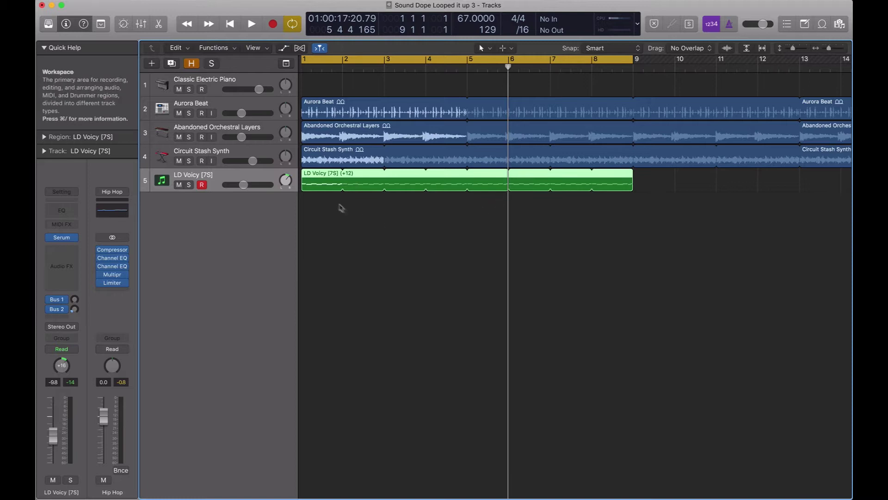
- Loop the LD Voicy region and trim all four looped regions to end at bar 9
key(l)
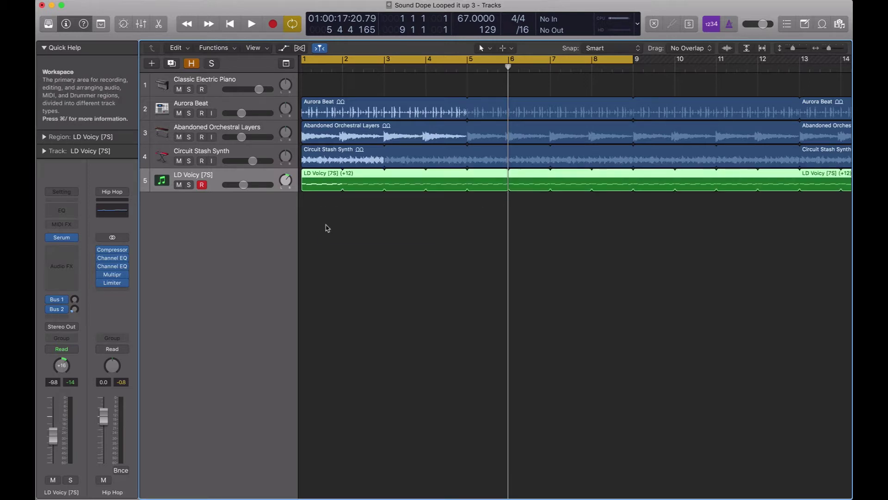
click(378, 232)
drag(620, 247, 330, 138)
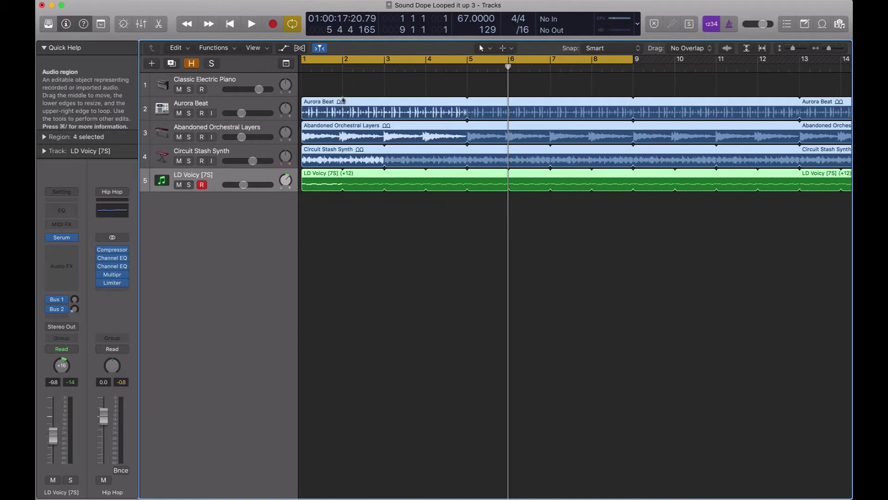
drag(347, 86, 478, 131)
click(517, 219)
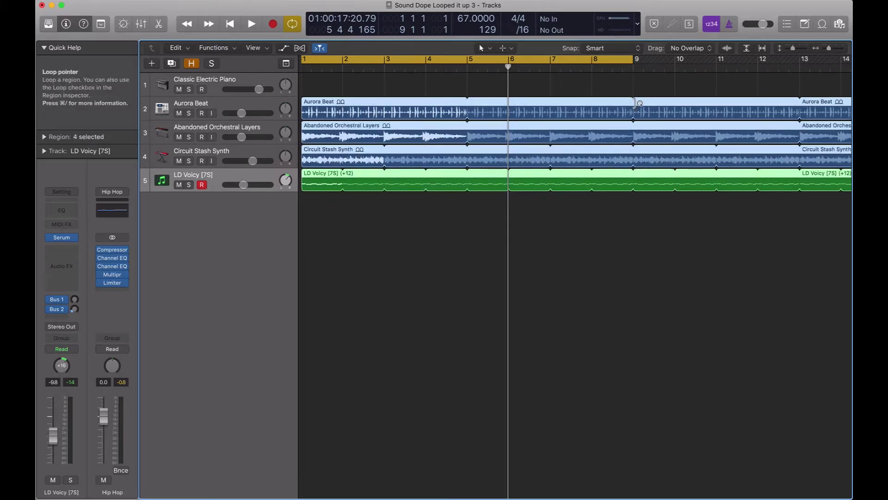
drag(635, 103, 602, 120)
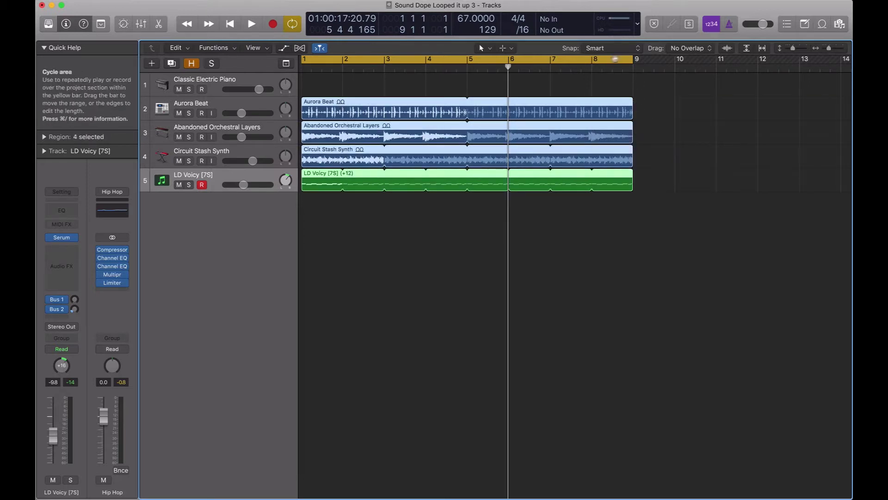
- Play from bar 1 and convert the loops on all four tracks into separate regions
key(Return)
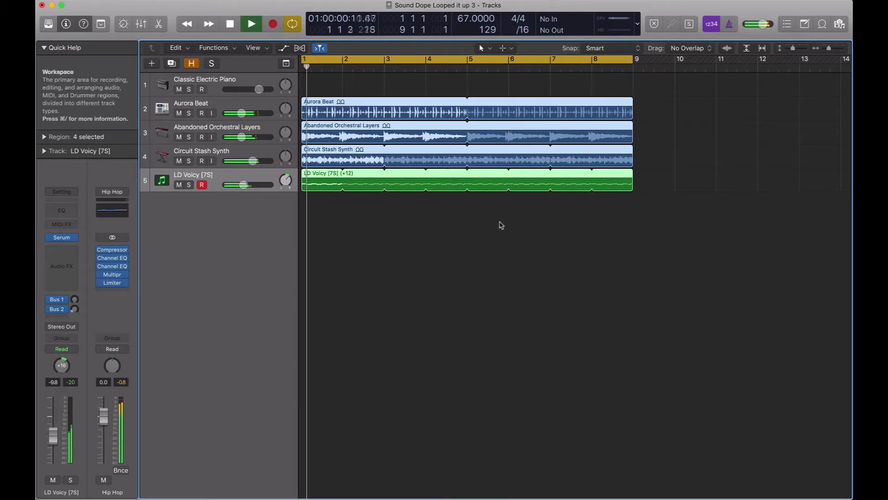
key(space)
click(493, 226)
drag(657, 247, 319, 93)
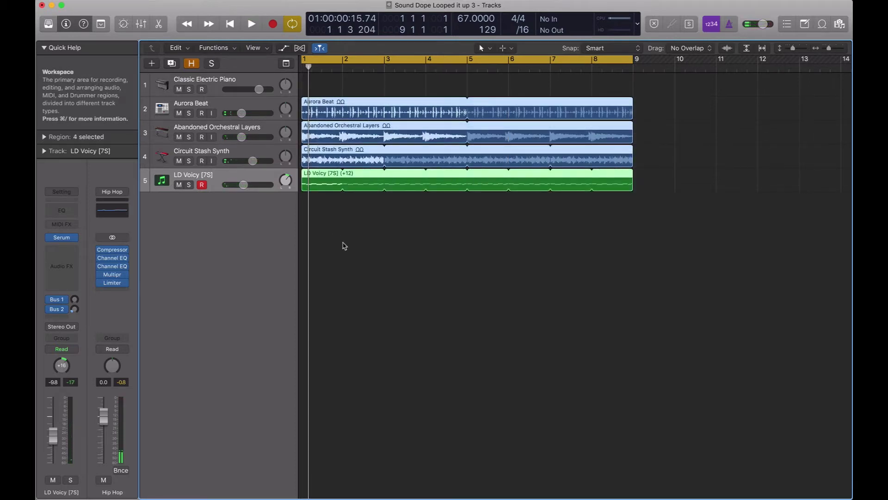
key(ctrl+l)
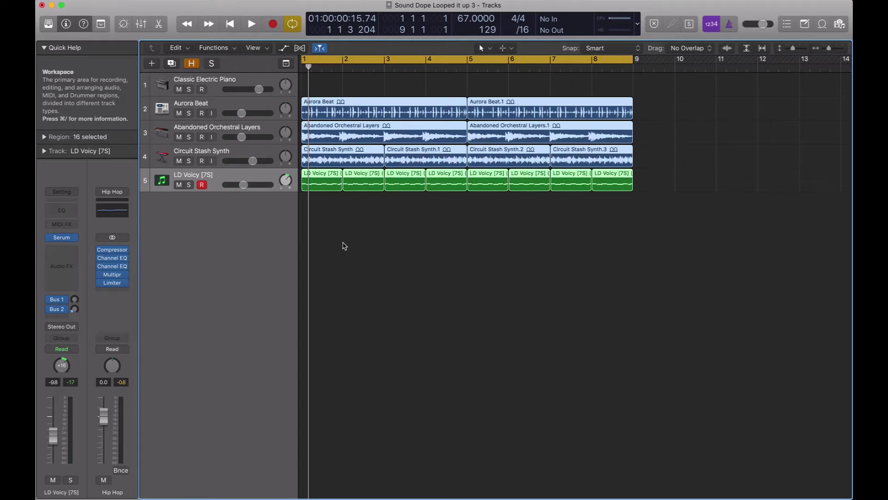
- Select all regions and join each track's regions into one
click(468, 231)
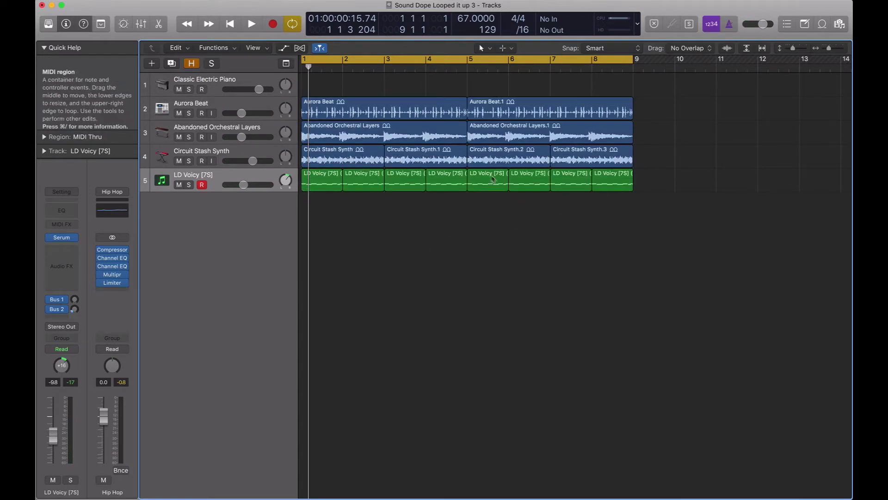
drag(644, 204, 324, 182)
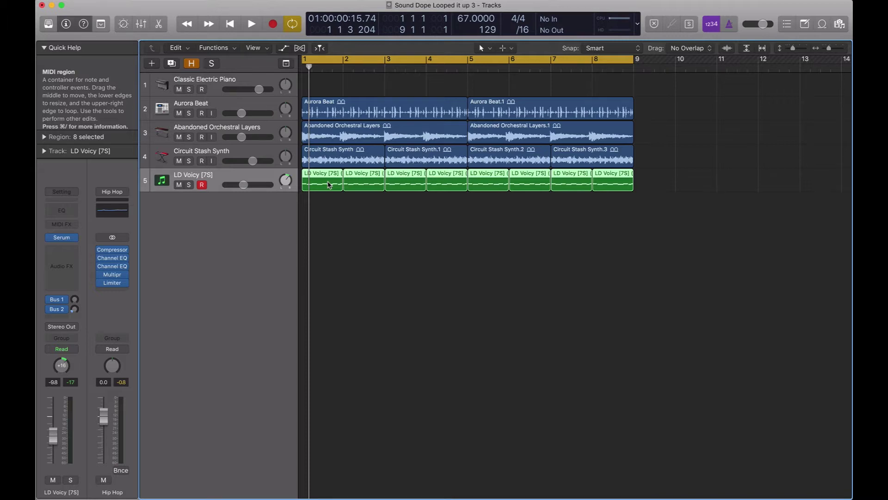
key(super+a)
key(super+j)
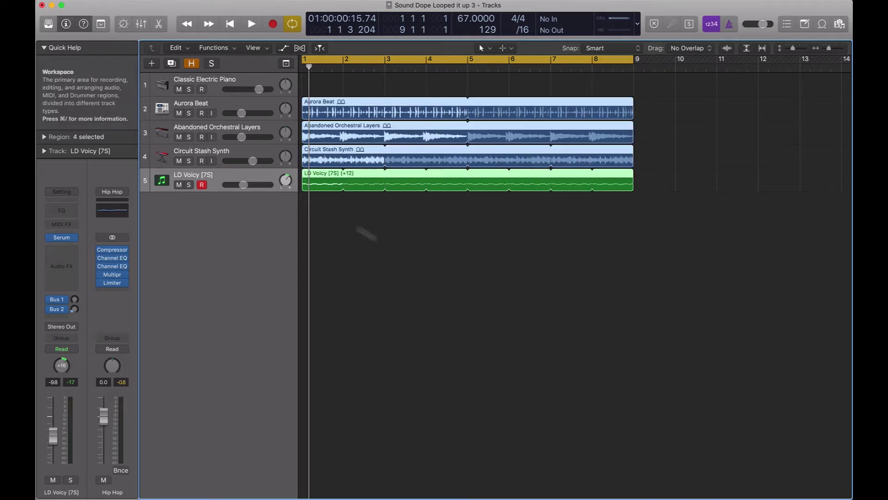
- Loop the joined regions again and trim them to end at bar 9
key(l)
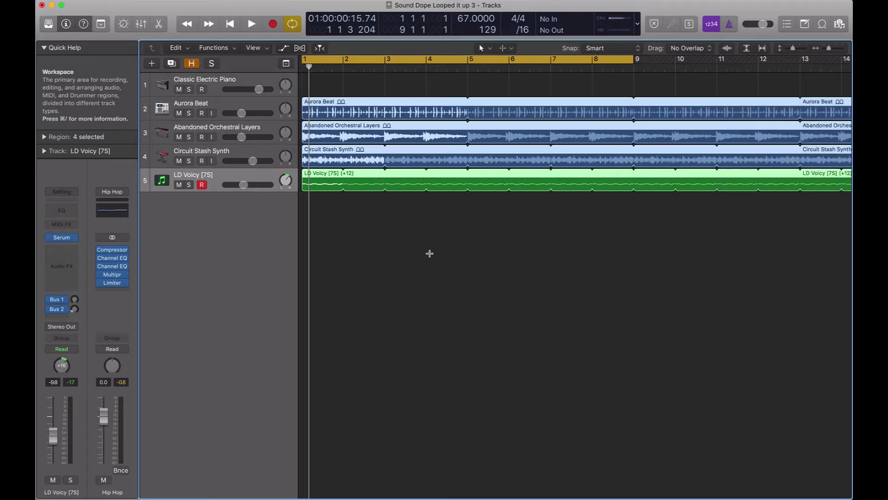
drag(734, 247, 329, 94)
drag(640, 104, 635, 106)
click(396, 245)
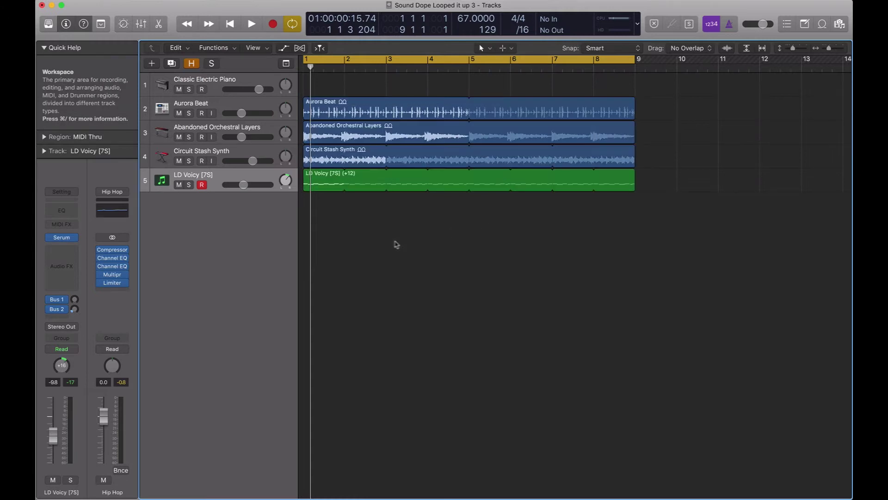
- Solo the LD Voicy [7S] track and play it back briefly
click(321, 181)
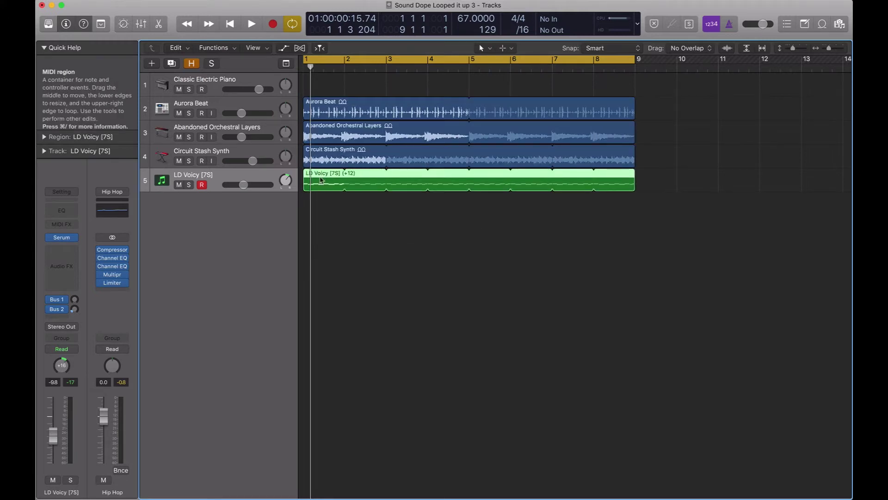
key(s)
key(space)
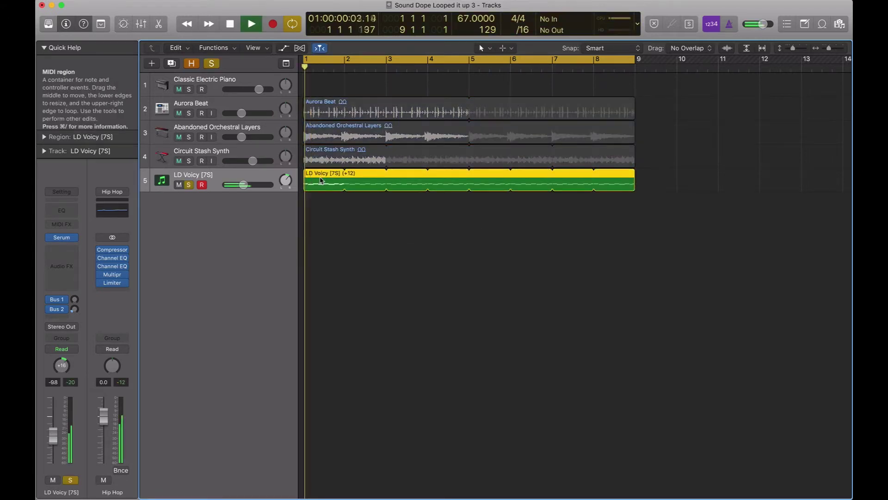
key(space)
- Turn off solo and choose Bounce In Place from the LD Voicy region's context menu
key(s)
right_click(321, 181)
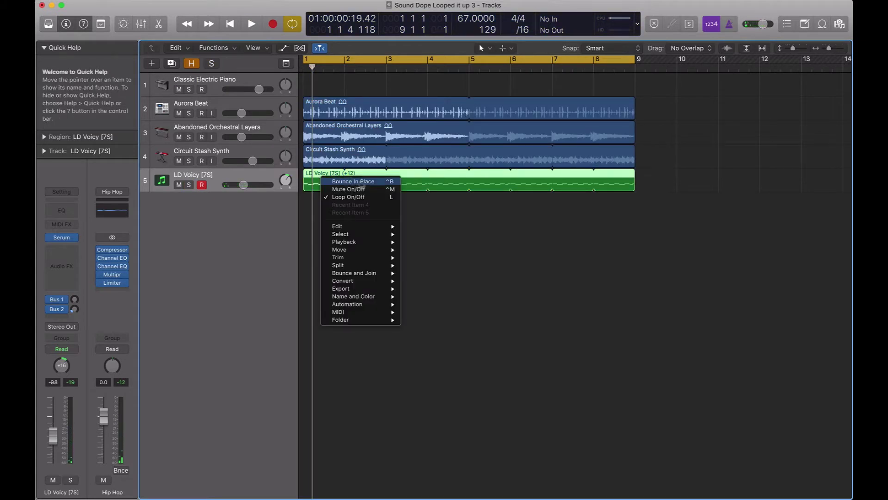
mouse_move(349, 275)
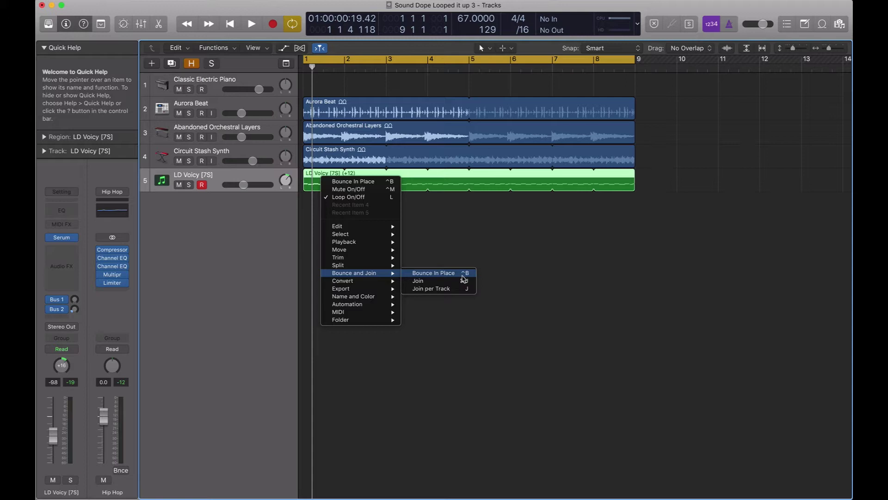
click(453, 234)
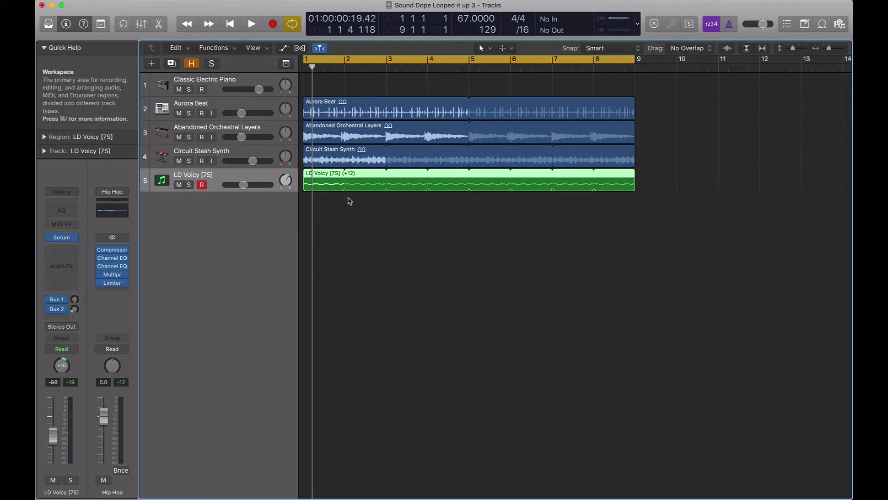
key(ctrl+b)
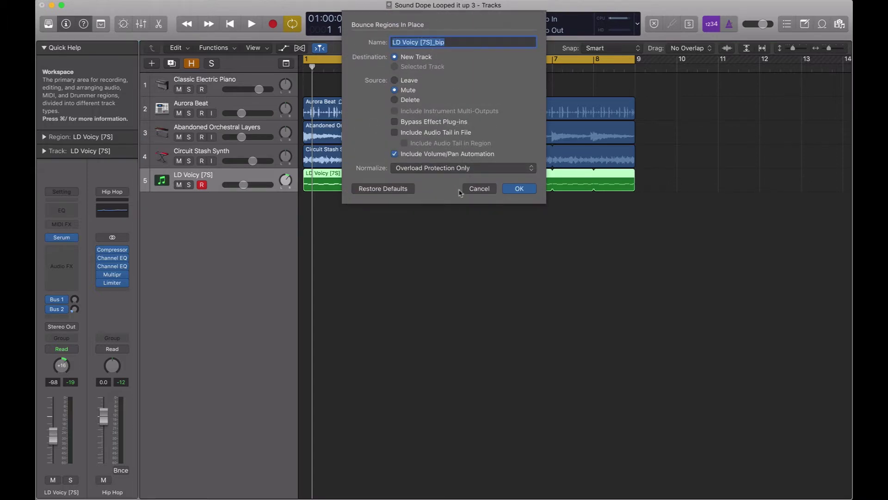
click(479, 188)
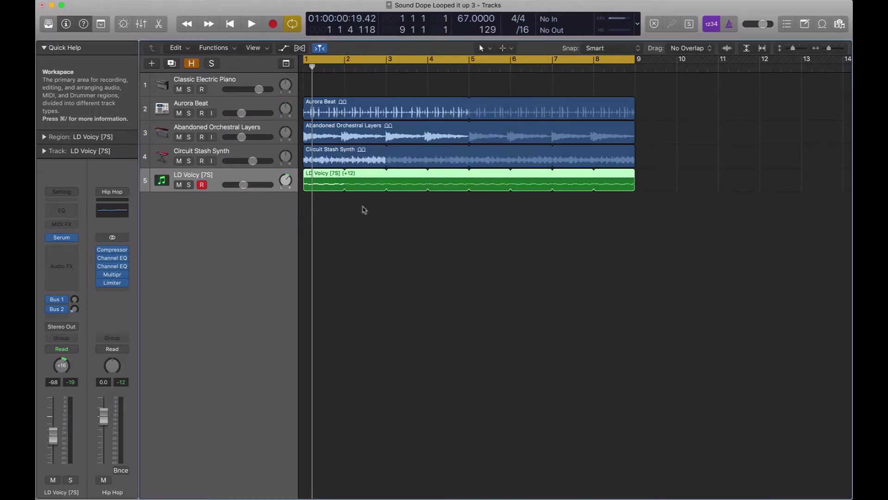
right_click(325, 180)
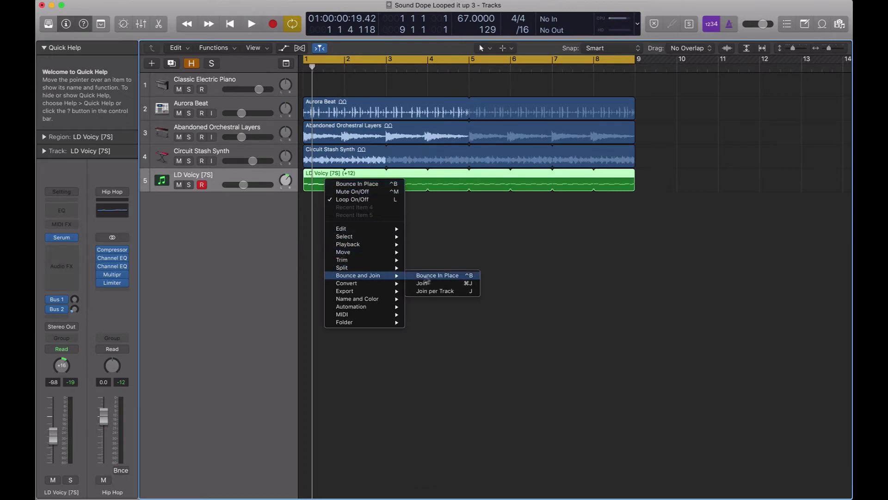
click(417, 278)
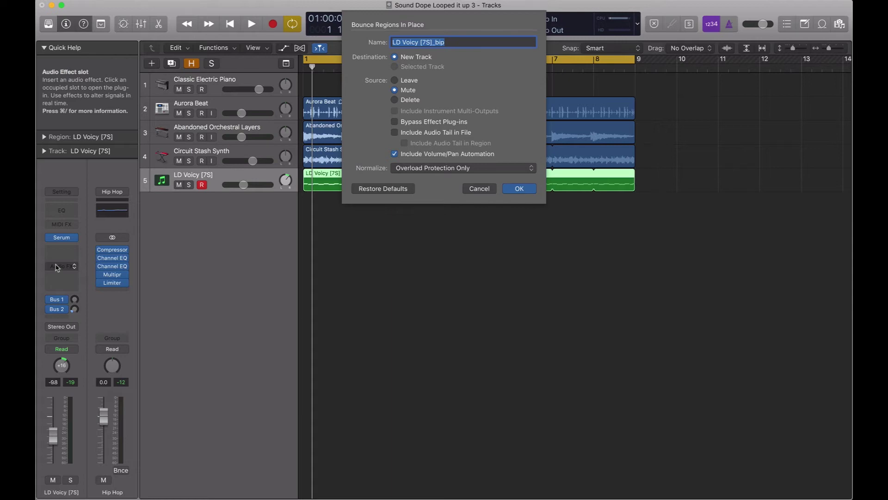
click(430, 123)
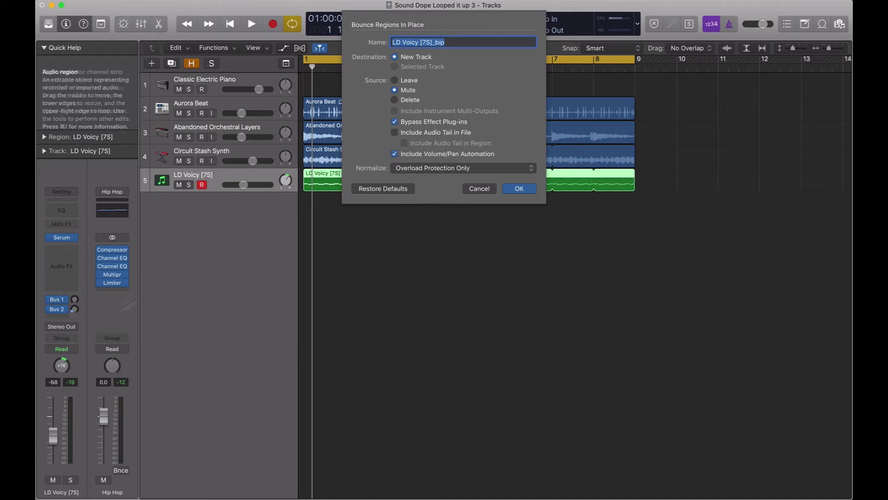
- Leave the audio tail off for both the bounced file and the region
click(417, 134)
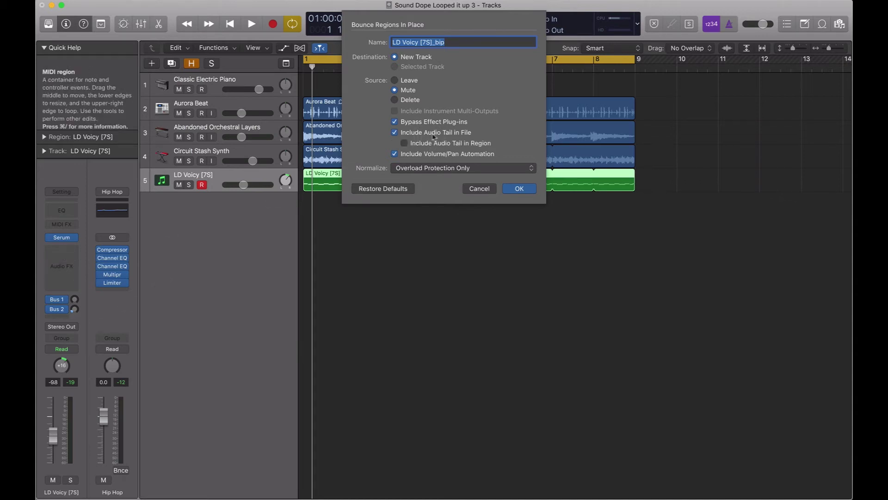
click(433, 143)
click(442, 144)
click(420, 133)
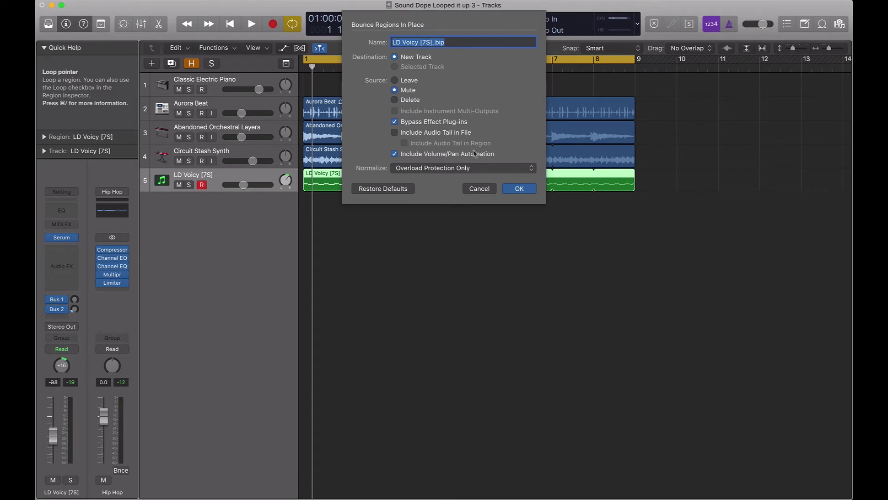
click(421, 133)
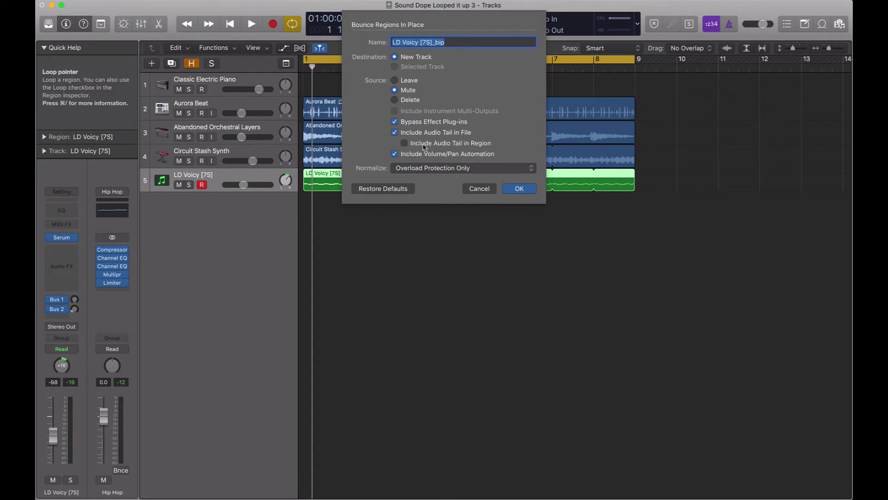
click(456, 142)
click(434, 145)
click(425, 134)
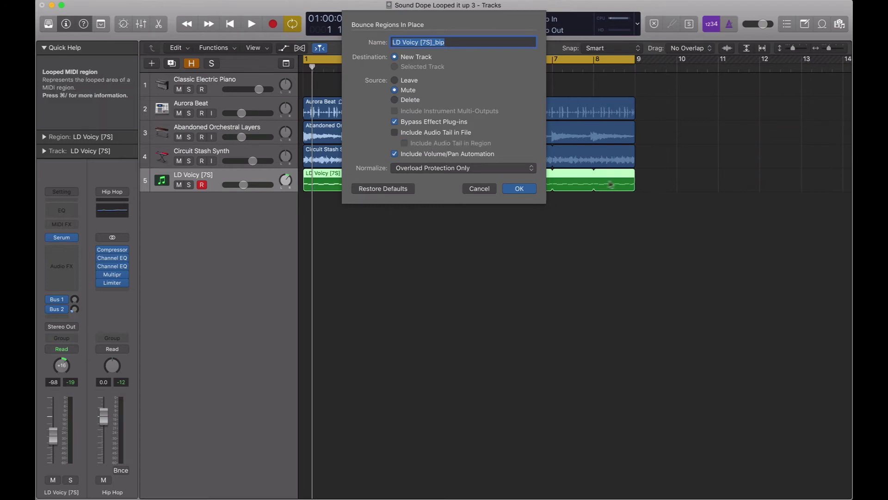
click(421, 134)
click(419, 134)
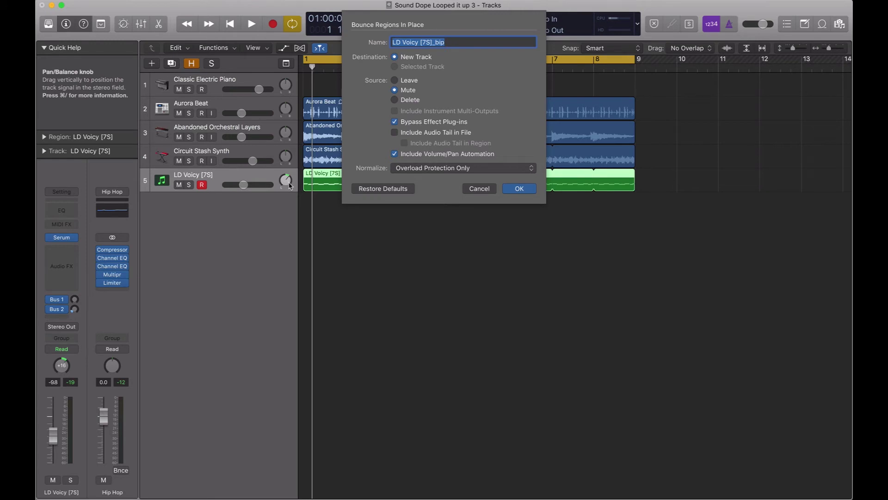
- Exclude volume/pan automation, keep Normalize at Overload Protection Only, and run the bounce
click(396, 154)
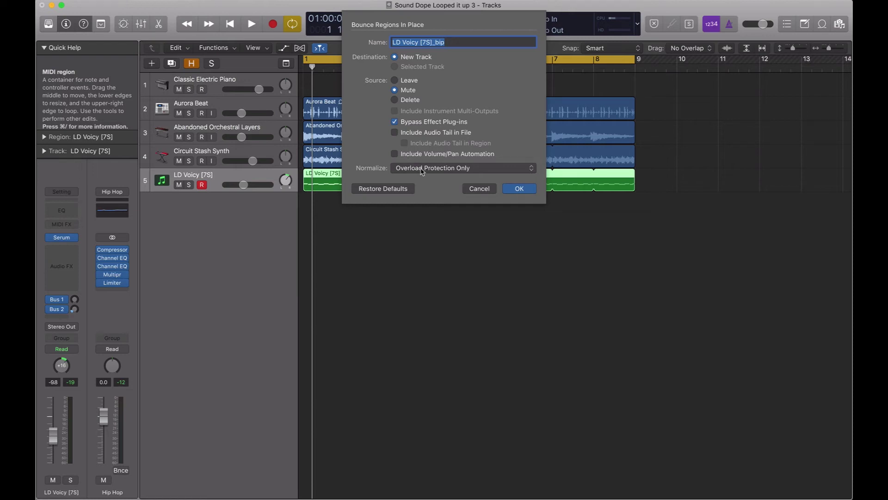
click(454, 170)
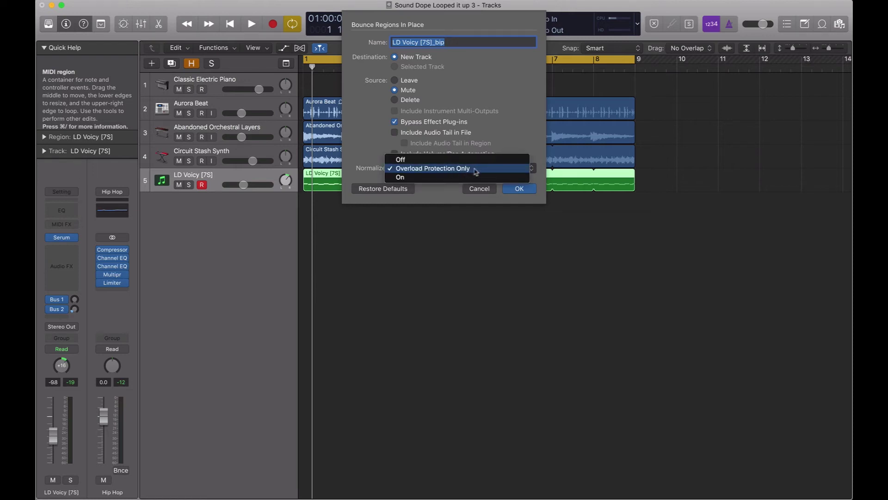
click(520, 137)
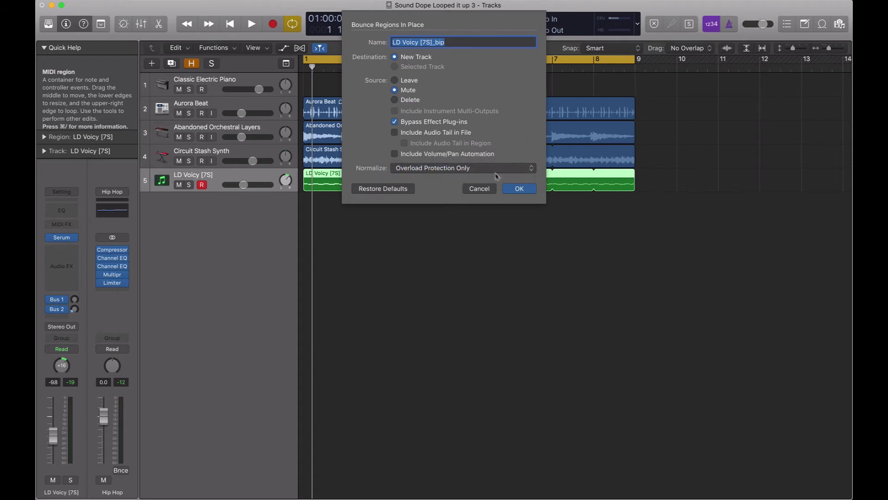
click(522, 190)
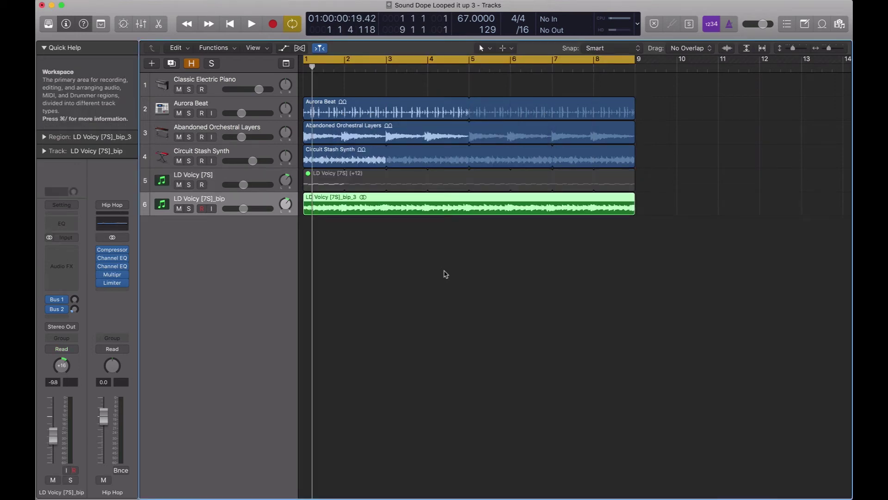
- Solo and play the bounced LD Voicy [7S]_bip track, zooming in on tracks 4–6 and back out
key(ctrl+s)
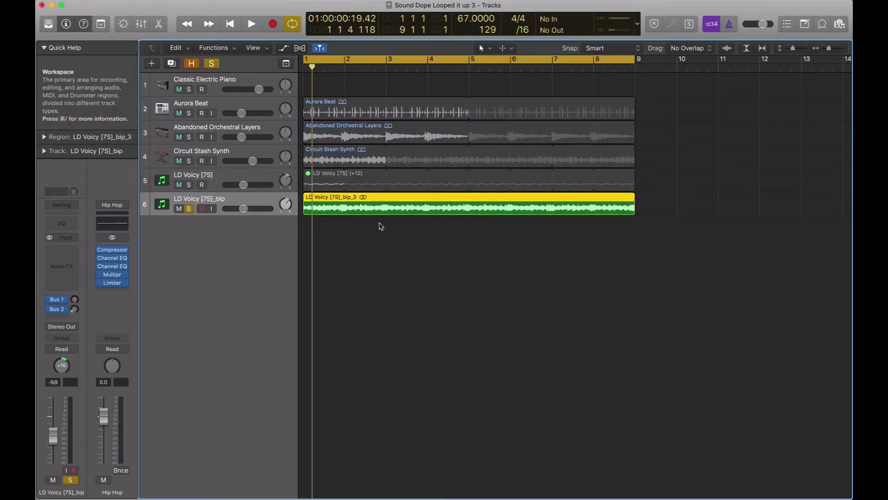
key(space)
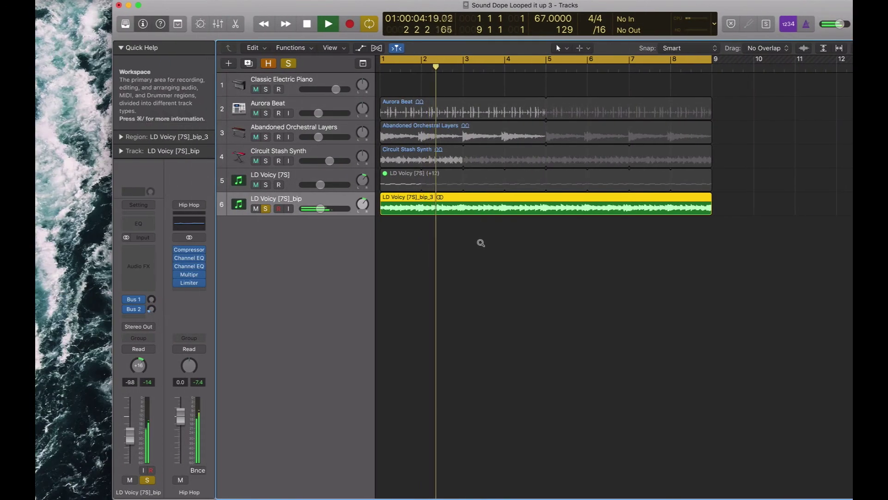
key(space)
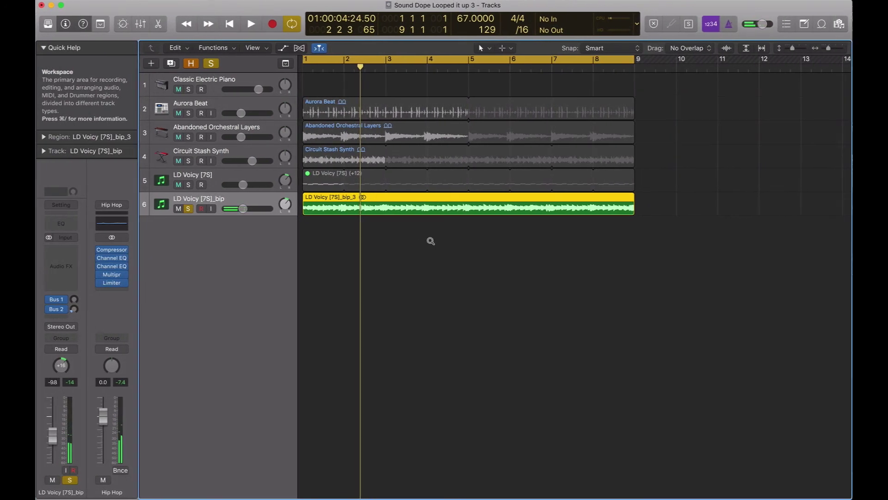
drag(421, 244, 343, 147)
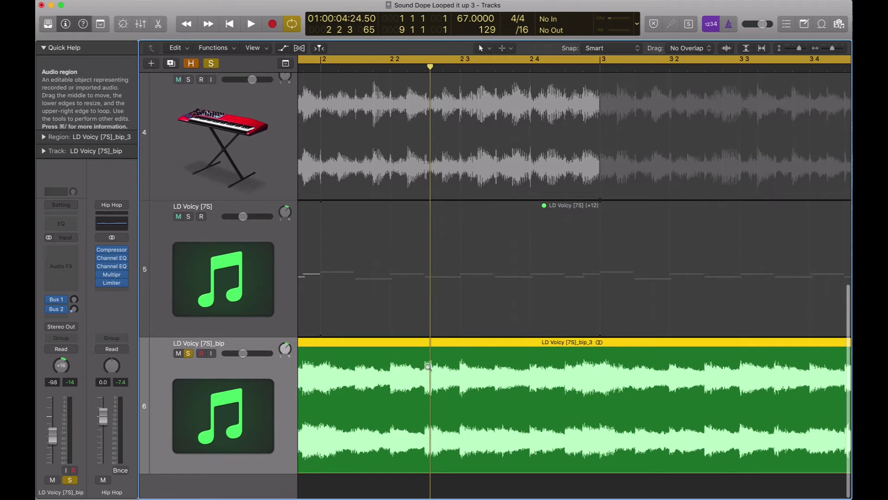
click(495, 481)
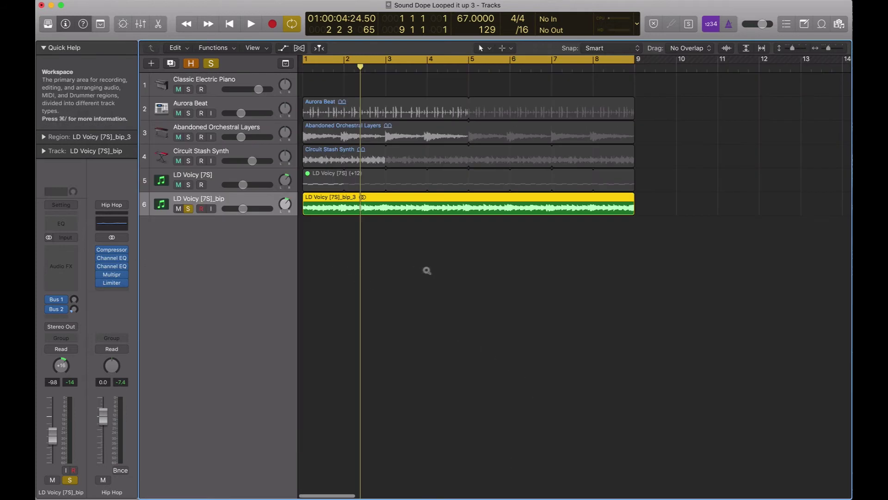
- Unsolo, select the original LD Voicy [7S] track, and open then close its Piano Roll
key(s)
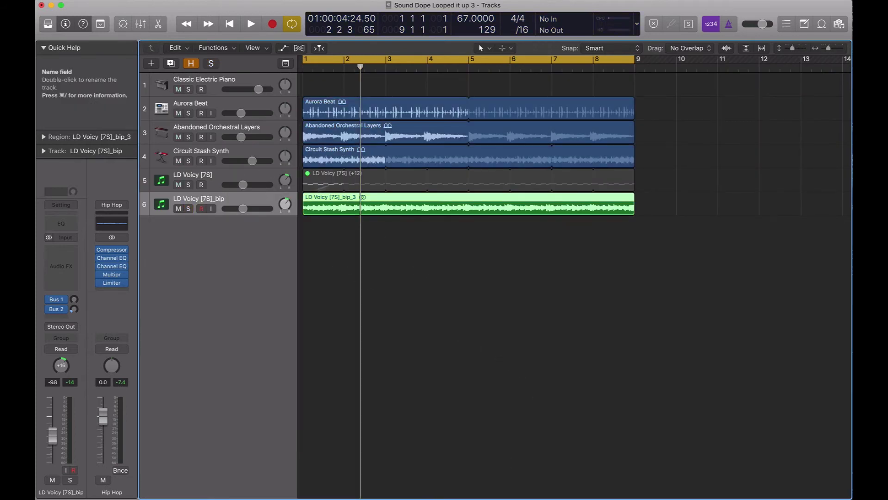
click(318, 181)
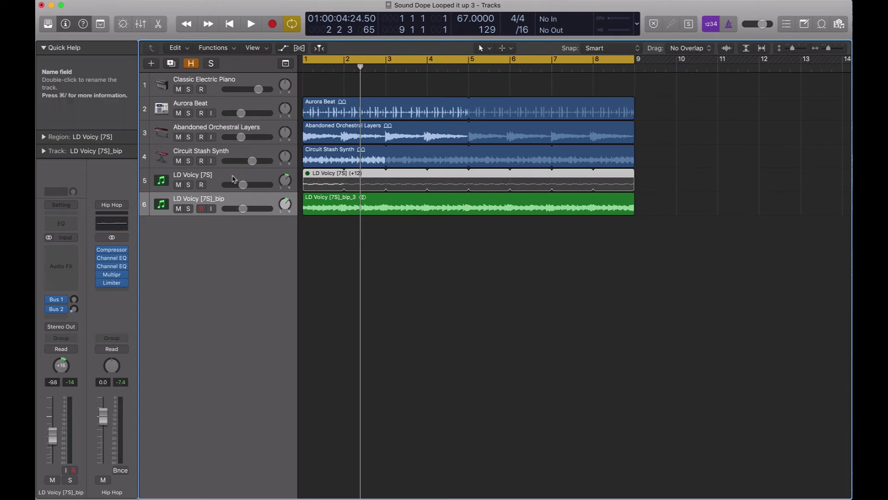
click(338, 183)
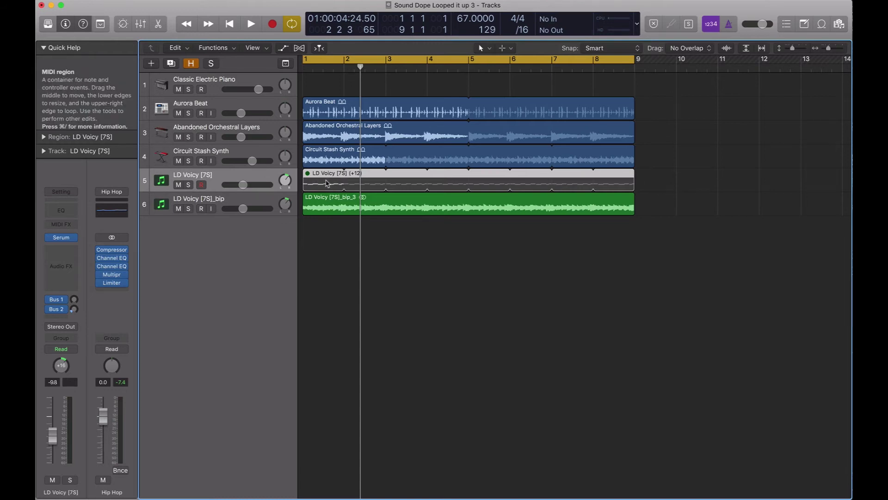
double_click(439, 178)
scroll(428, 303, up, 1)
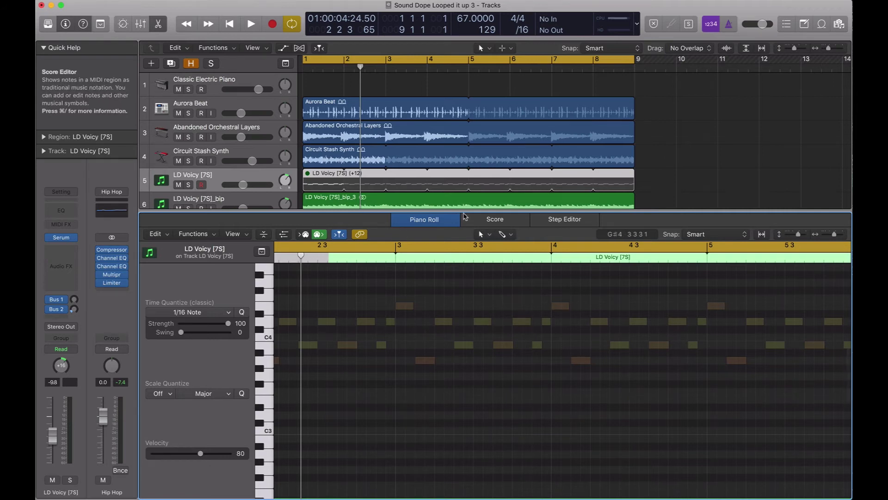
key(e)
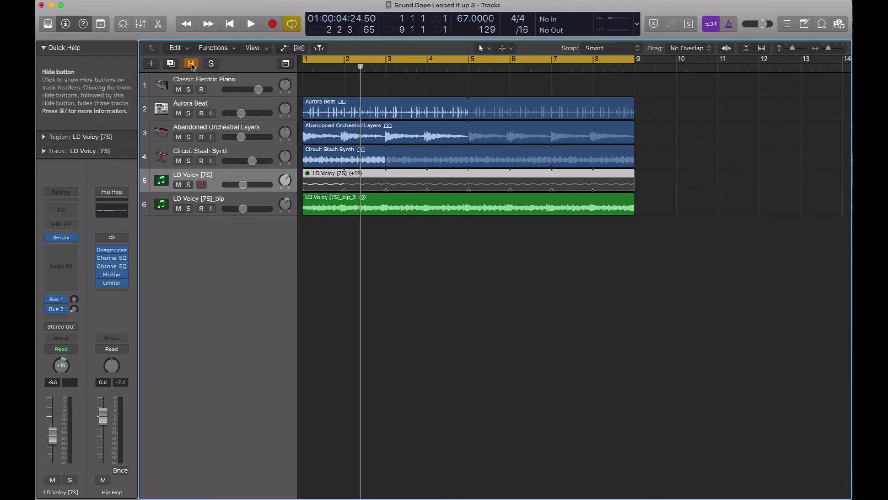
- Mark the original LD Voicy [7S] track for hiding and hide it from view
click(191, 64)
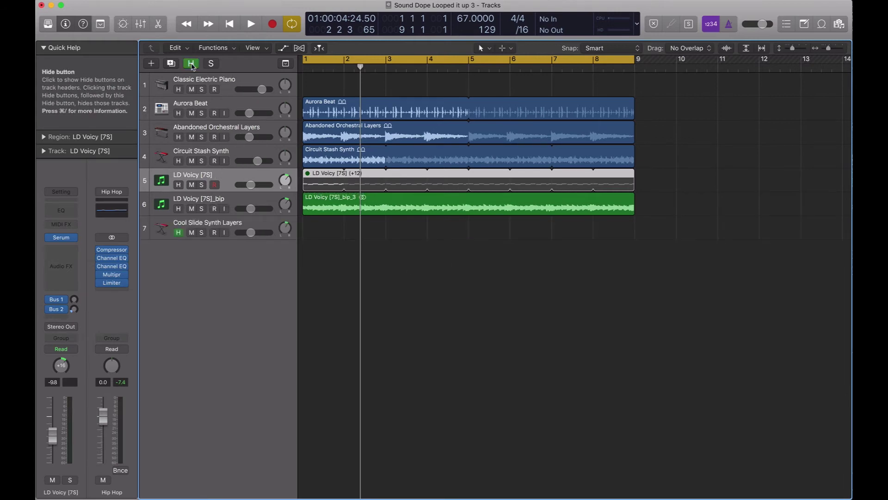
click(191, 64)
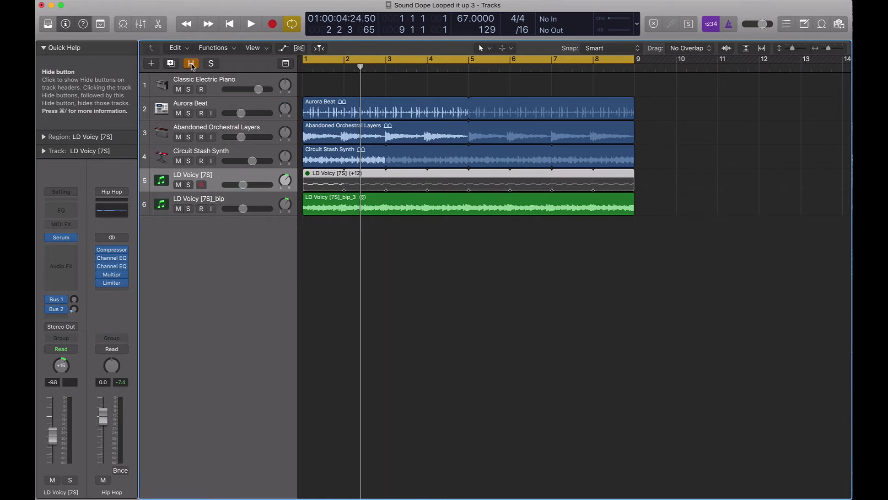
click(192, 63)
click(178, 185)
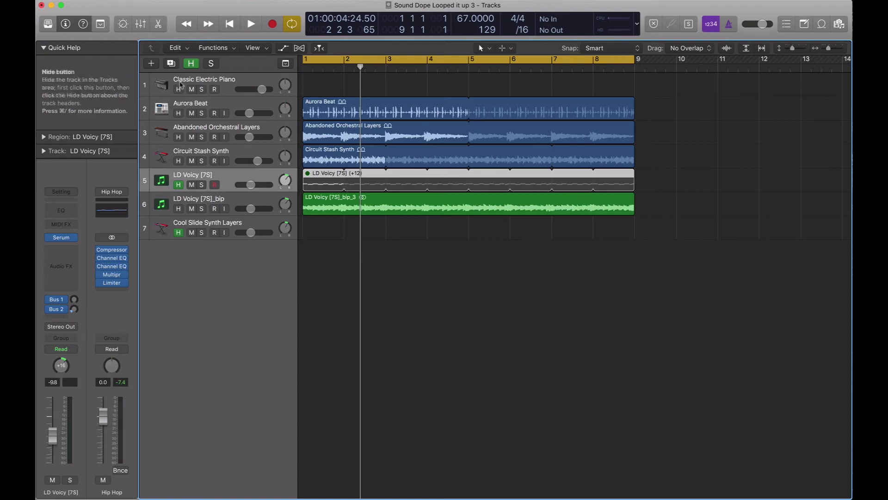
key(h)
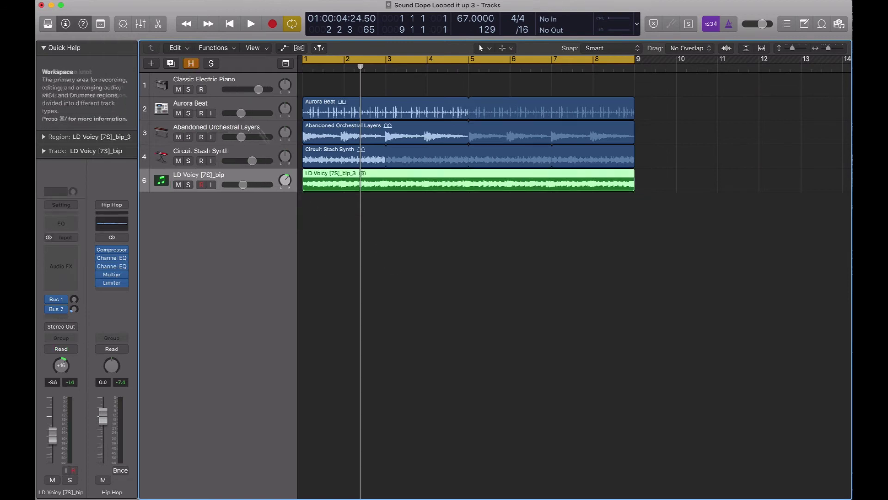
click(191, 64)
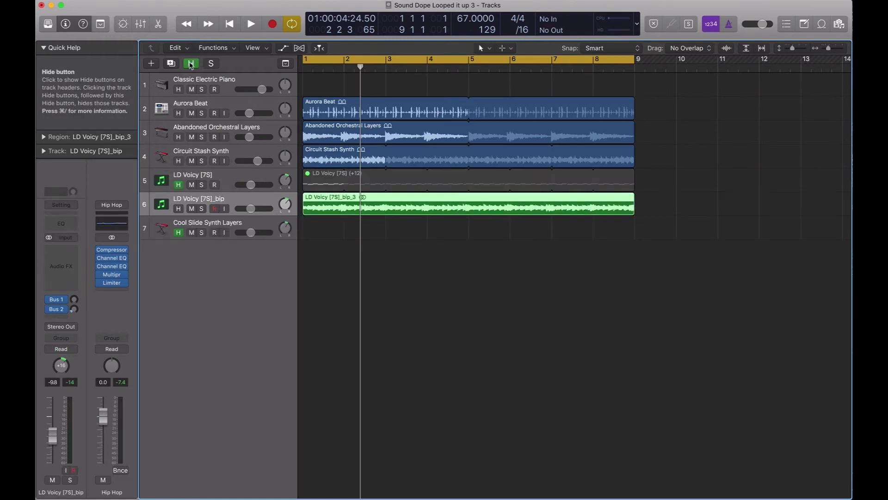
click(191, 66)
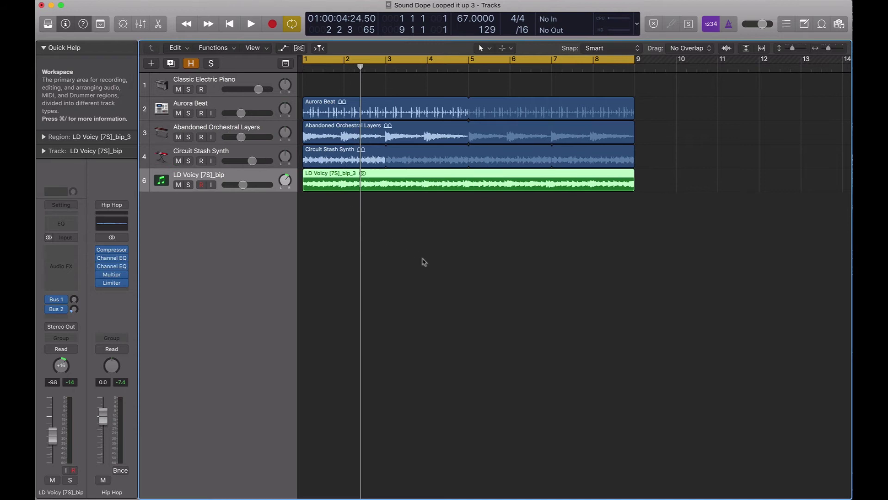
- Convert the looped Aurora Beat, orchestral and synth regions into real region copies
click(424, 261)
key(space)
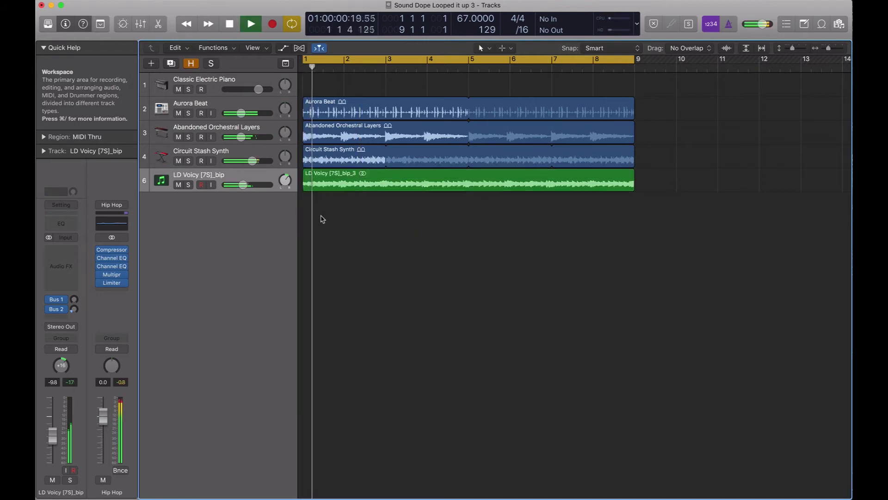
key(space)
drag(668, 89, 360, 158)
key(ctrl+l)
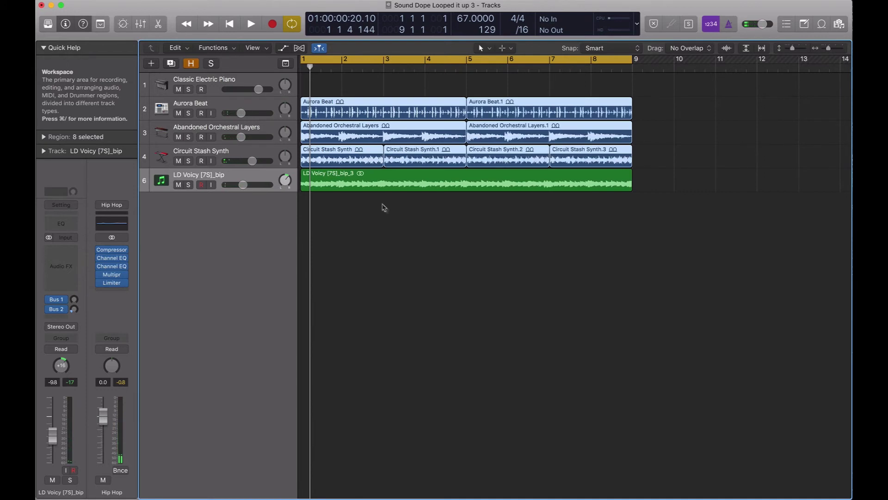
click(435, 231)
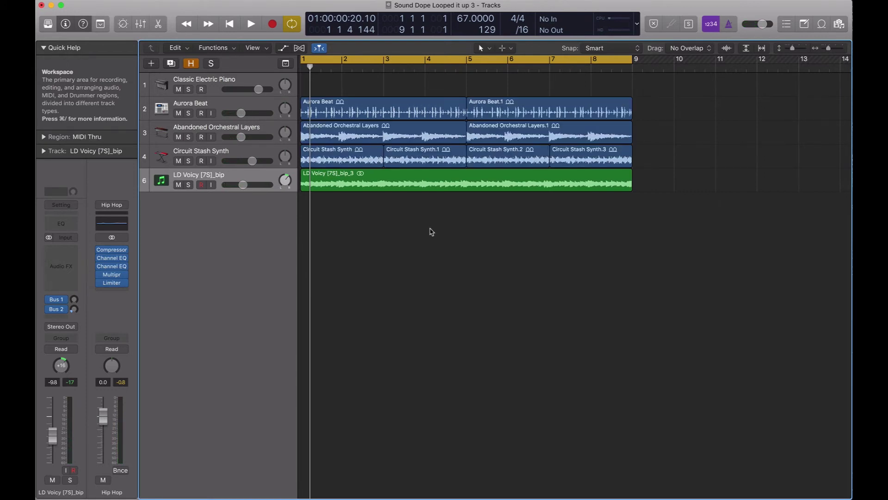
- Start Save As targeting Desktop > Quora Tutorial, shown in list view
click(114, 0)
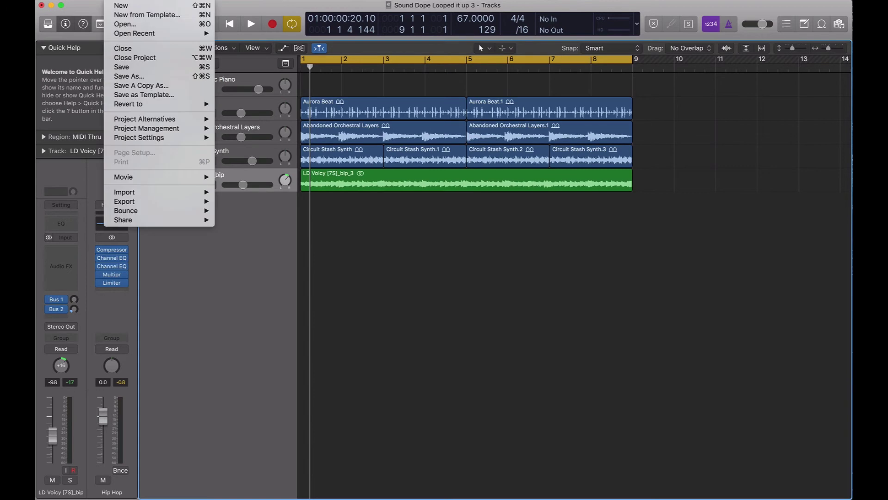
click(132, 76)
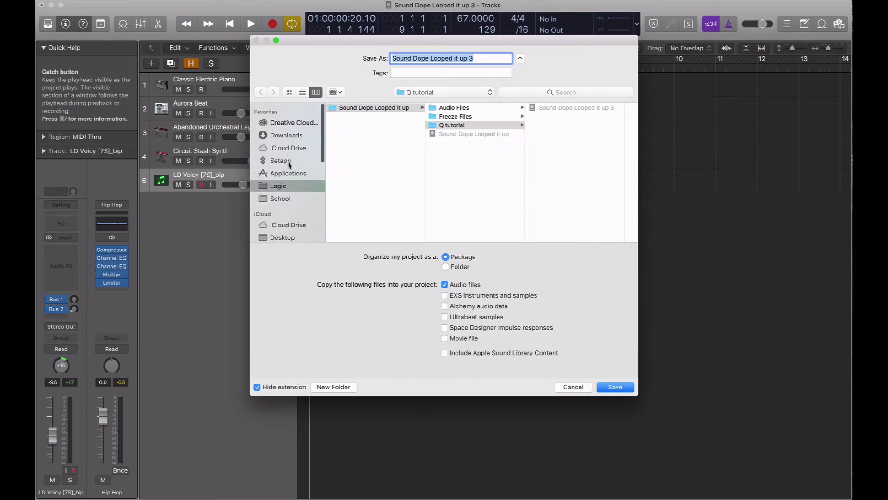
click(283, 235)
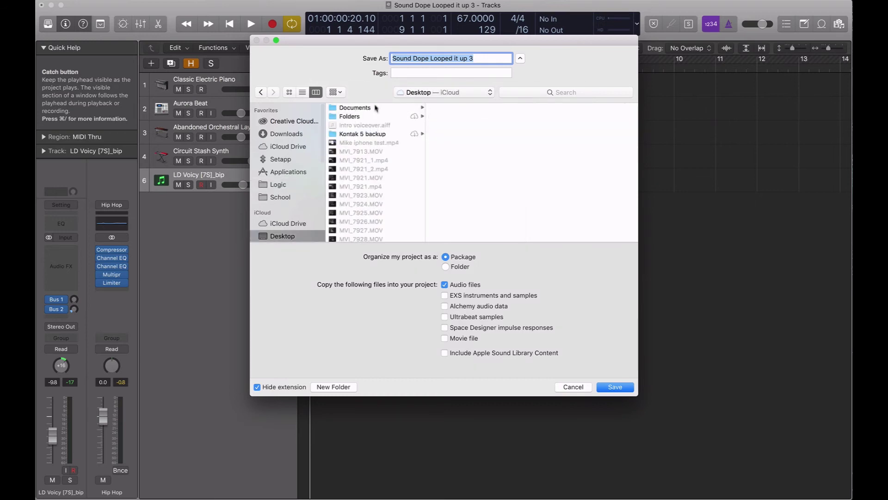
scroll(357, 116, down, 5)
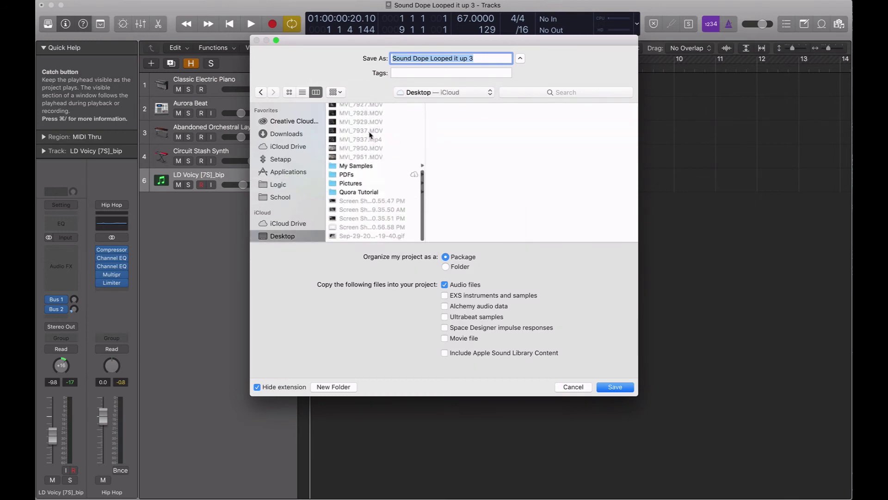
click(356, 194)
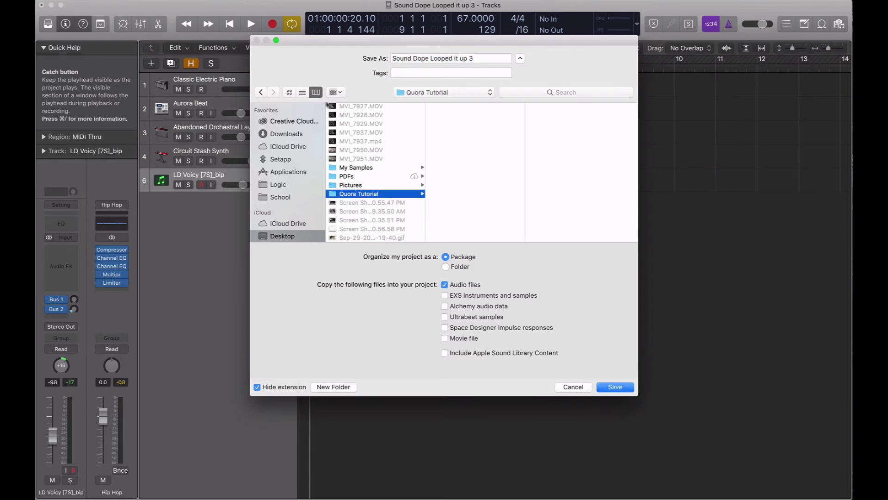
click(302, 92)
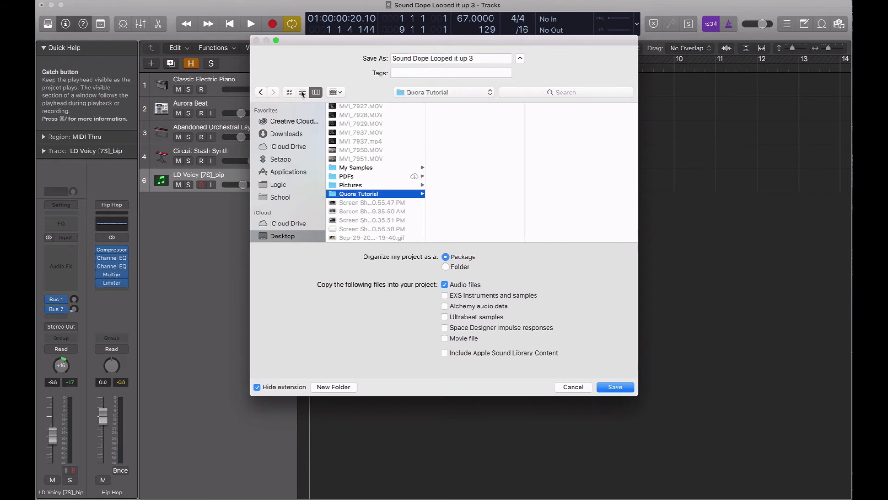
- Rename the project to 'Sound Dope Looped it up', keeping it organized as a package
click(471, 58)
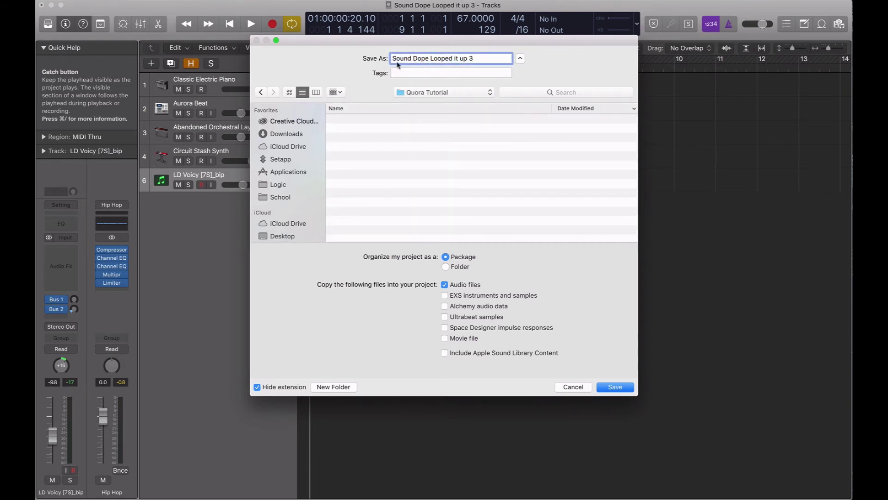
double_click(476, 58)
key(BackSpace)
click(460, 267)
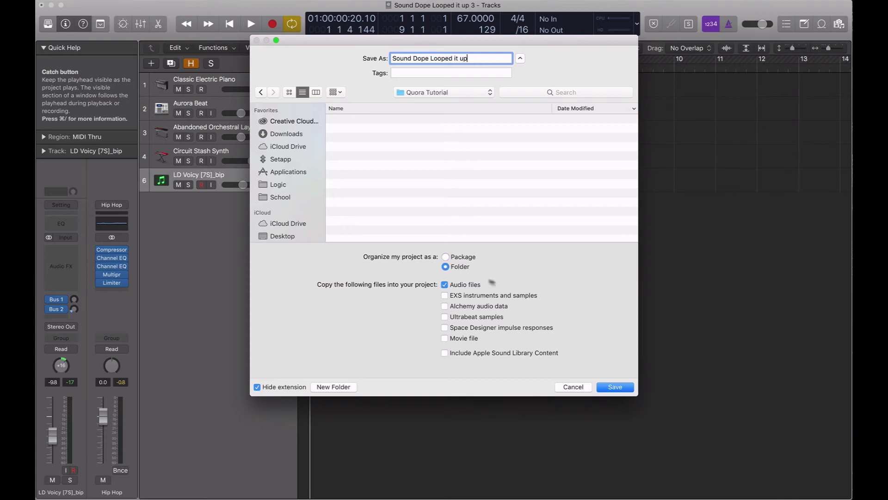
click(464, 258)
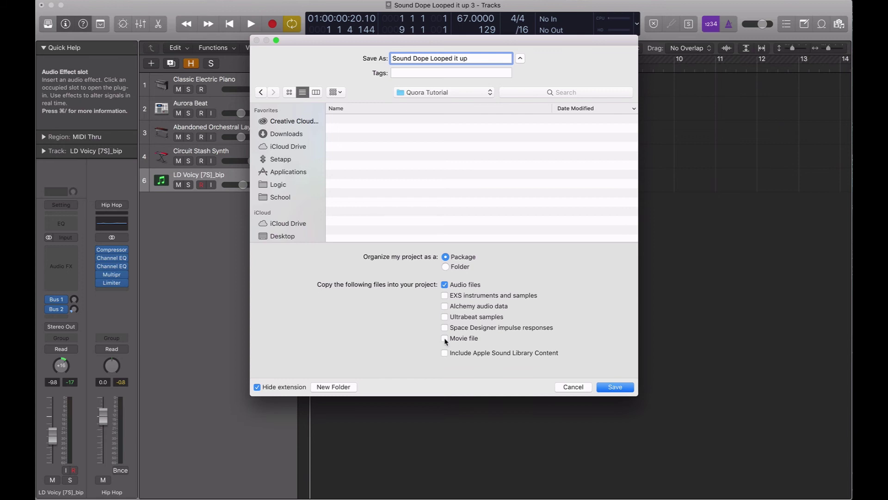
- Try the Apple Sound Library and sample copy options, ending with Apple Sound Library content excluded
click(466, 354)
click(444, 353)
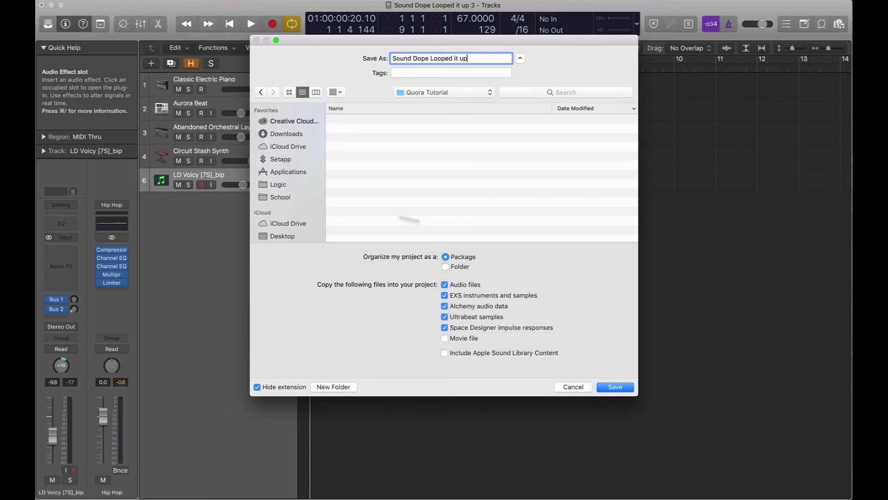
click(445, 353)
click(445, 327)
click(444, 317)
click(445, 306)
click(444, 295)
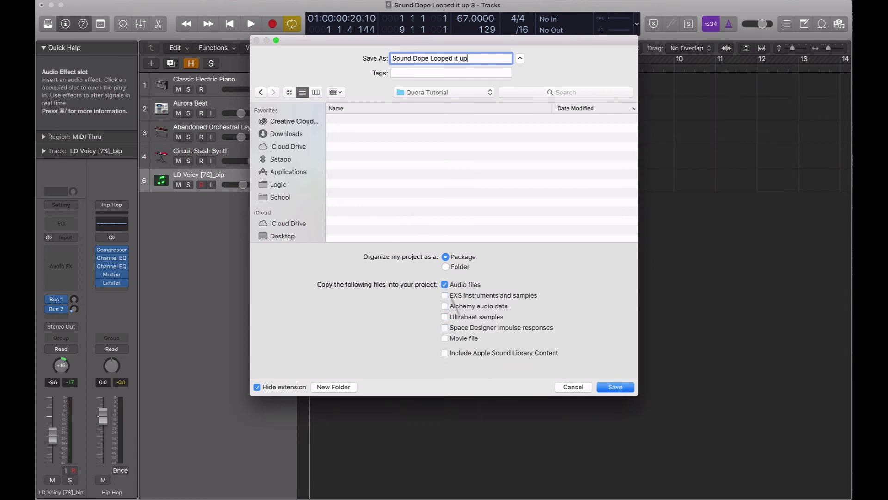
click(446, 353)
click(445, 353)
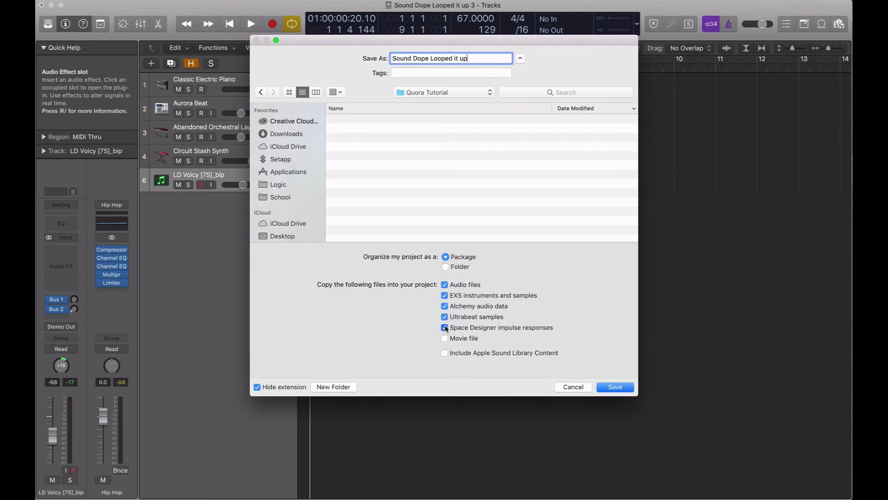
click(445, 353)
click(444, 353)
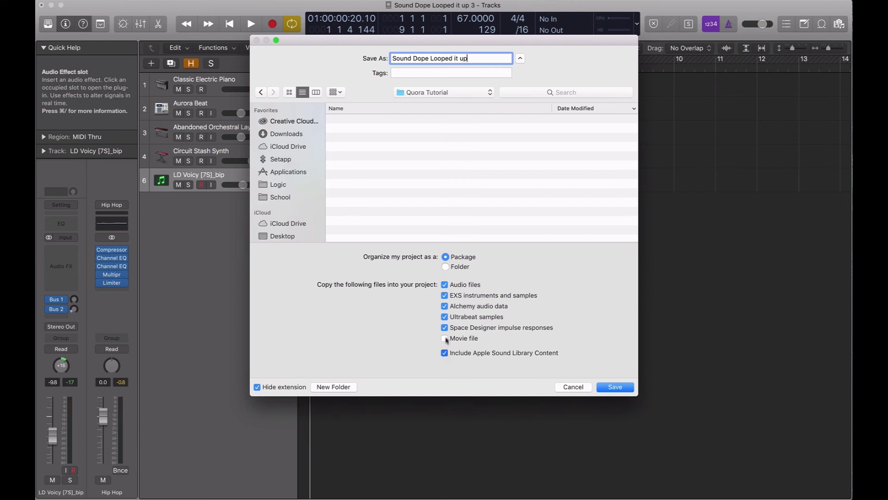
- Stop copying audio files and exclude EXS, Alchemy, Ultrabeat and Space Designer content
click(445, 284)
click(445, 295)
click(444, 306)
click(445, 317)
click(445, 327)
- Keep the project organized as a package and save it into Quora Tutorial
click(456, 267)
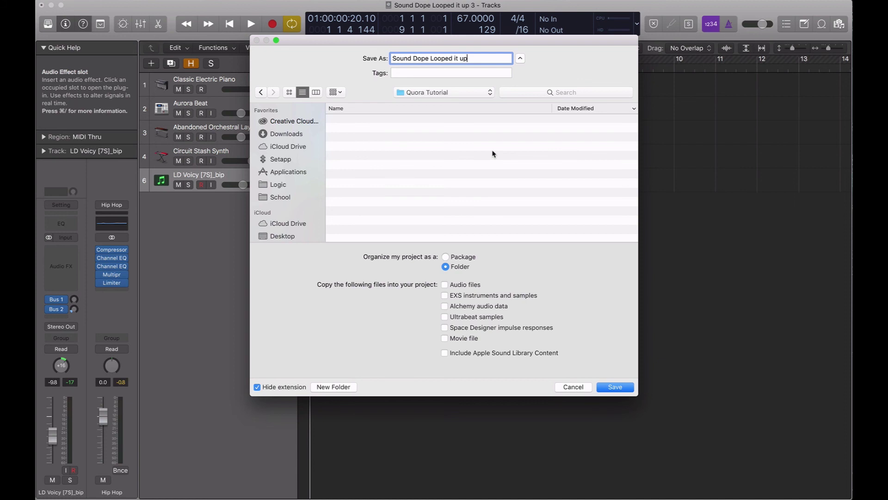
click(460, 259)
click(459, 267)
click(464, 258)
click(615, 387)
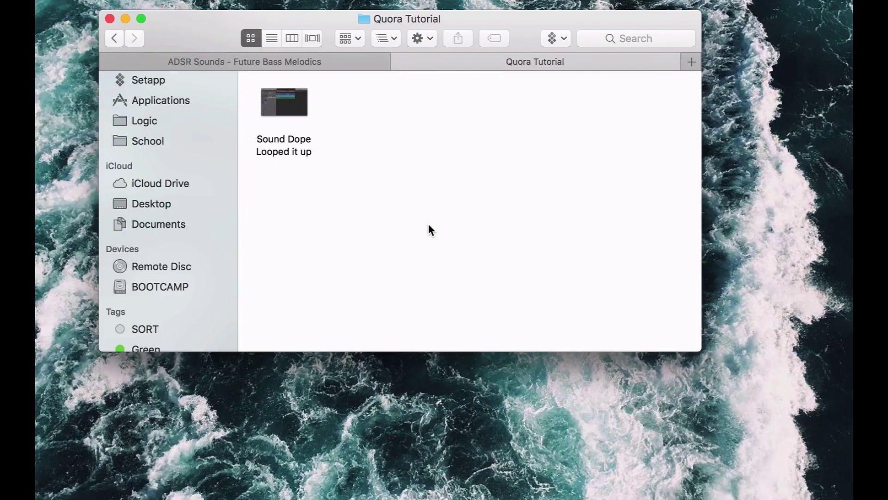
- Open the 'Sound Dope Looped it up' package from the Quora Tutorial Finder window
drag(488, 28, 480, 53)
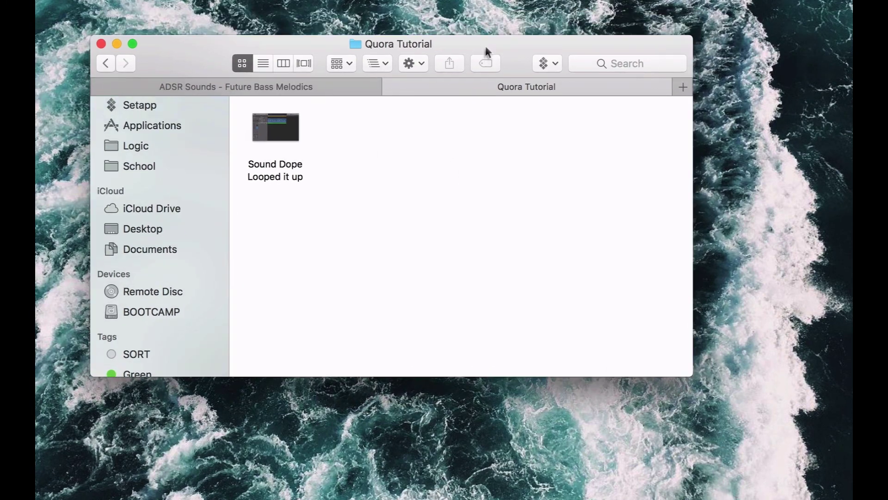
click(278, 133)
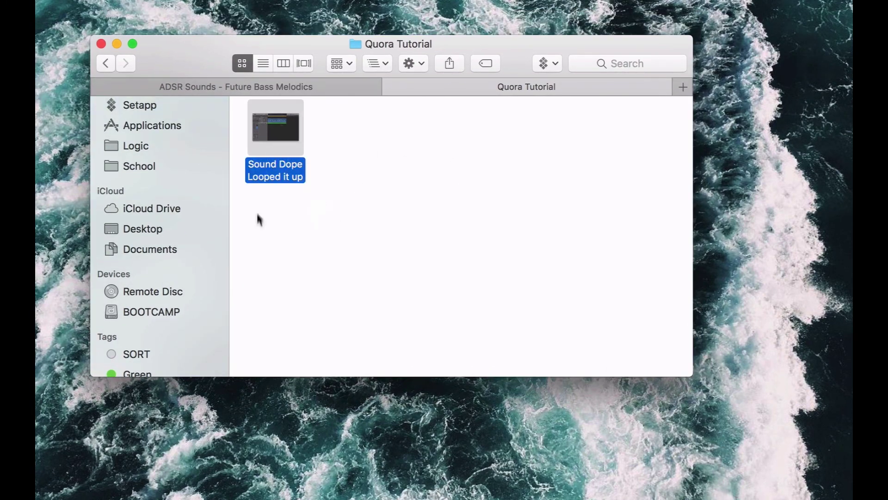
double_click(275, 129)
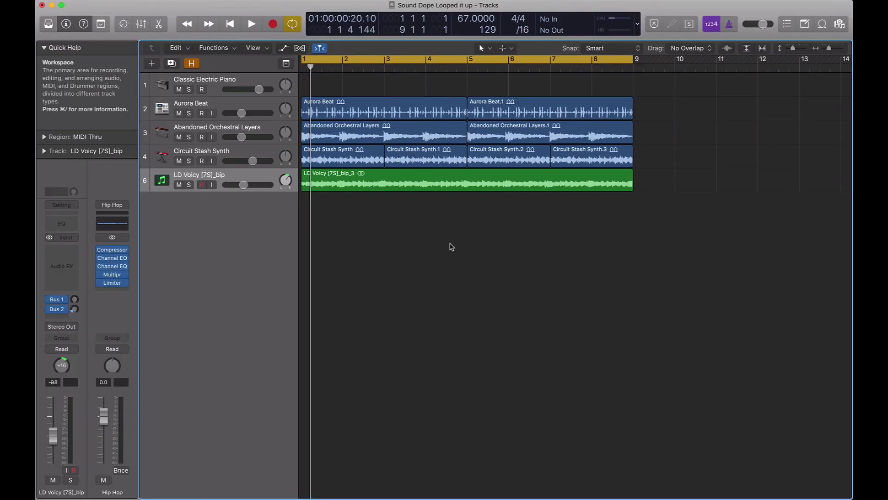
- Play back the reopened 'Sound Dope Looped it up' project
key(space)
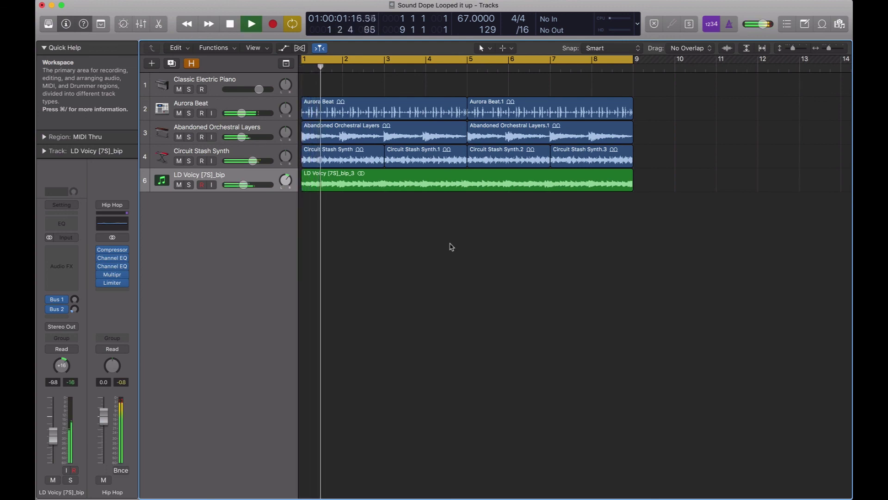